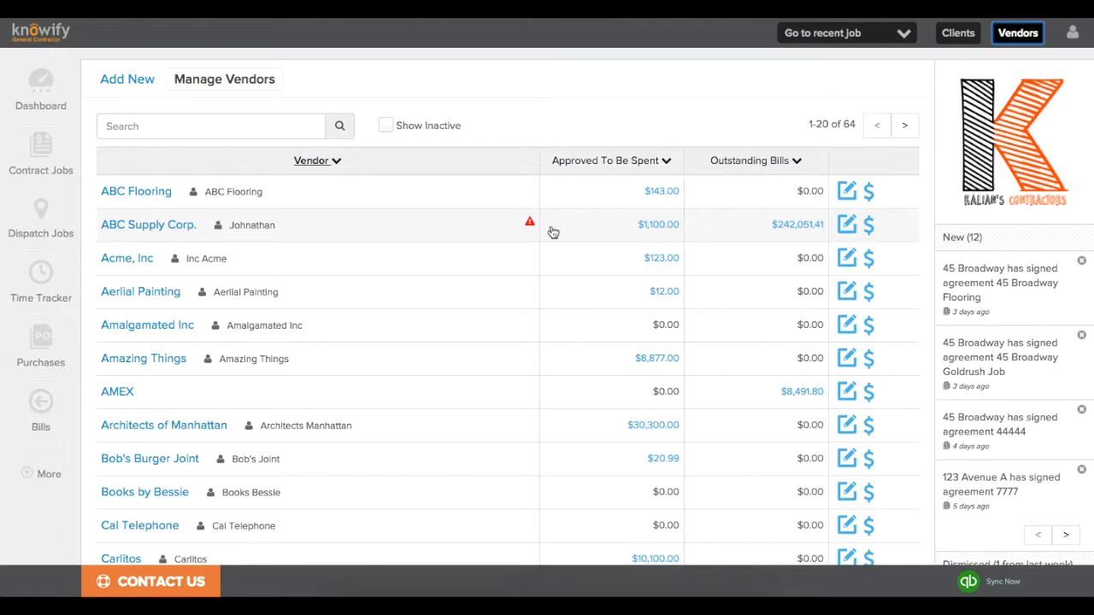
# Start a new vendor named Ernie's Electrical Contractors, filling its address from the lookup suggestion.
pyautogui.click(120, 87)
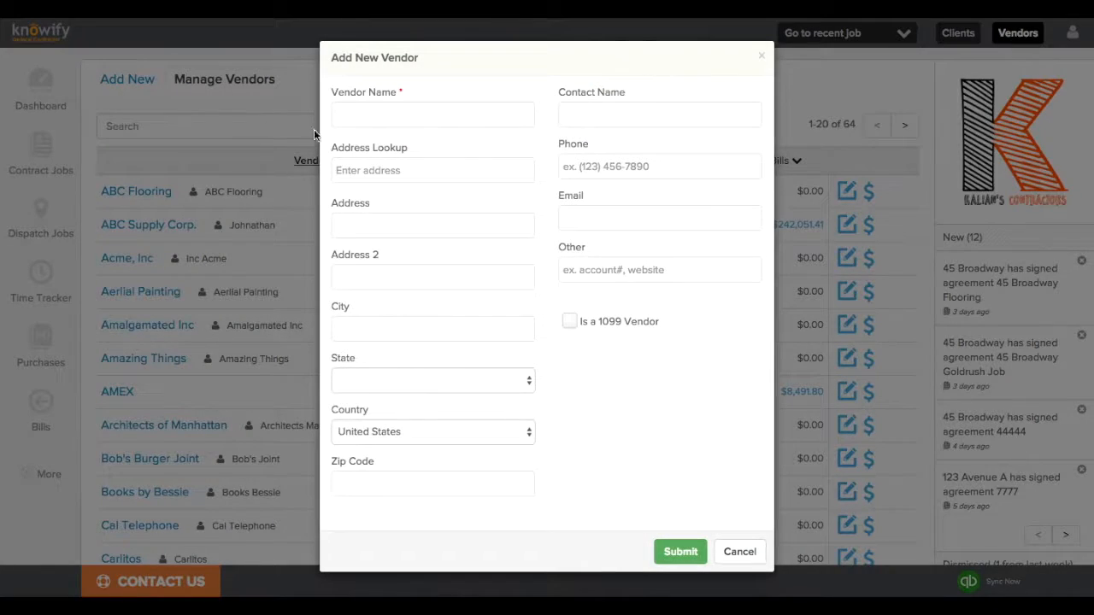
pyautogui.click(362, 115)
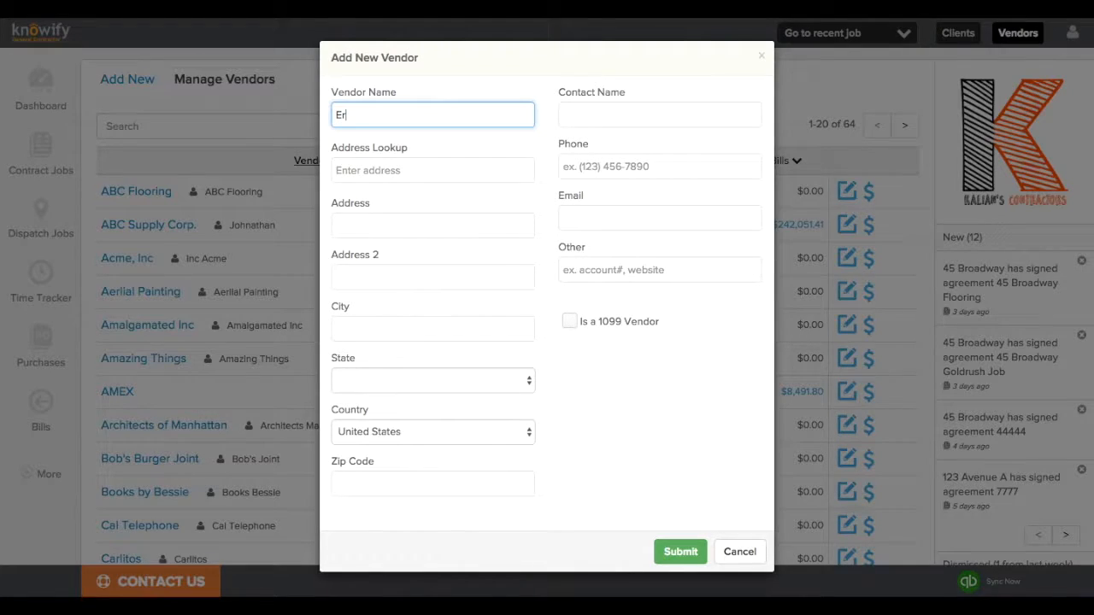
pyautogui.write("Ernie's Electrical Contractors")
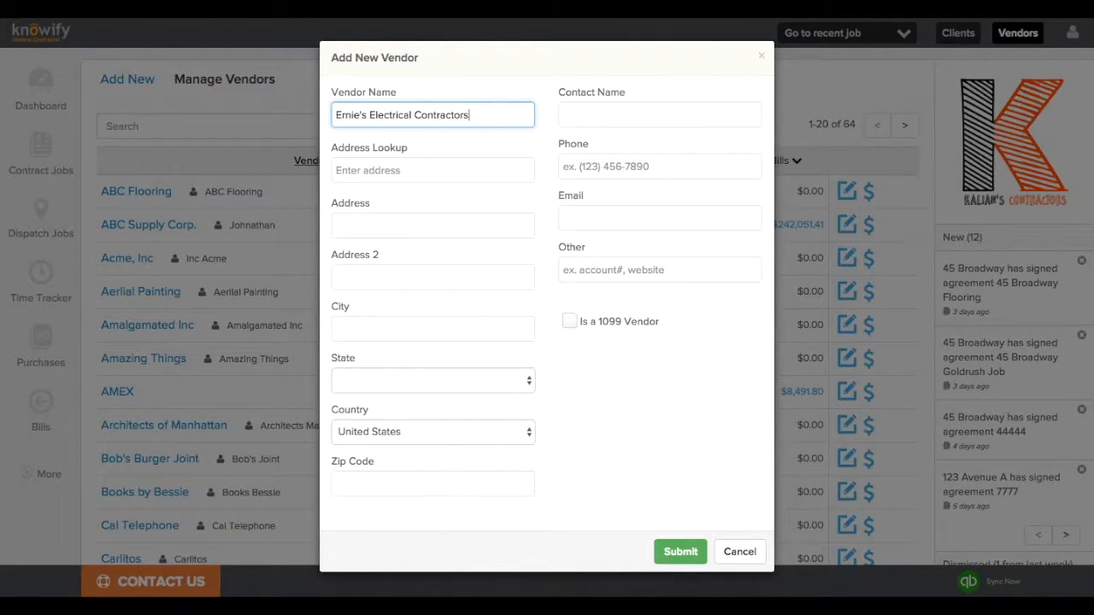
pyautogui.click(405, 171)
pyautogui.write('333')
pyautogui.click(424, 204)
# Enter the contact's name, phone number and e-mail, then submit the vendor.
pyautogui.click(613, 115)
pyautogui.write('Ernie')
pyautogui.click(638, 166)
pyautogui.write('777 ')
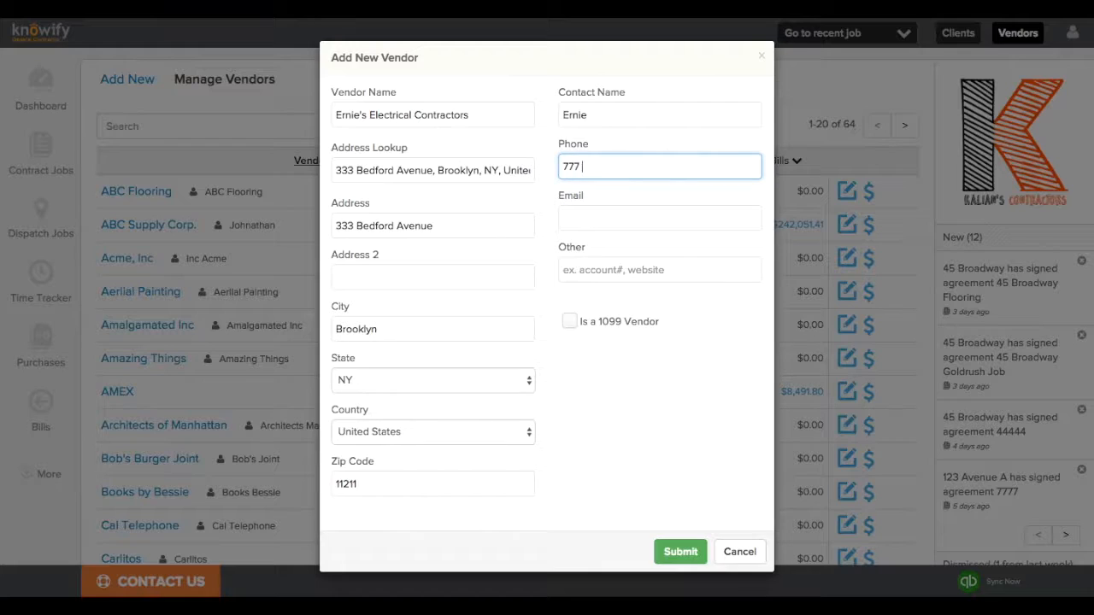
pyautogui.write('777 7777')
pyautogui.click(643, 219)
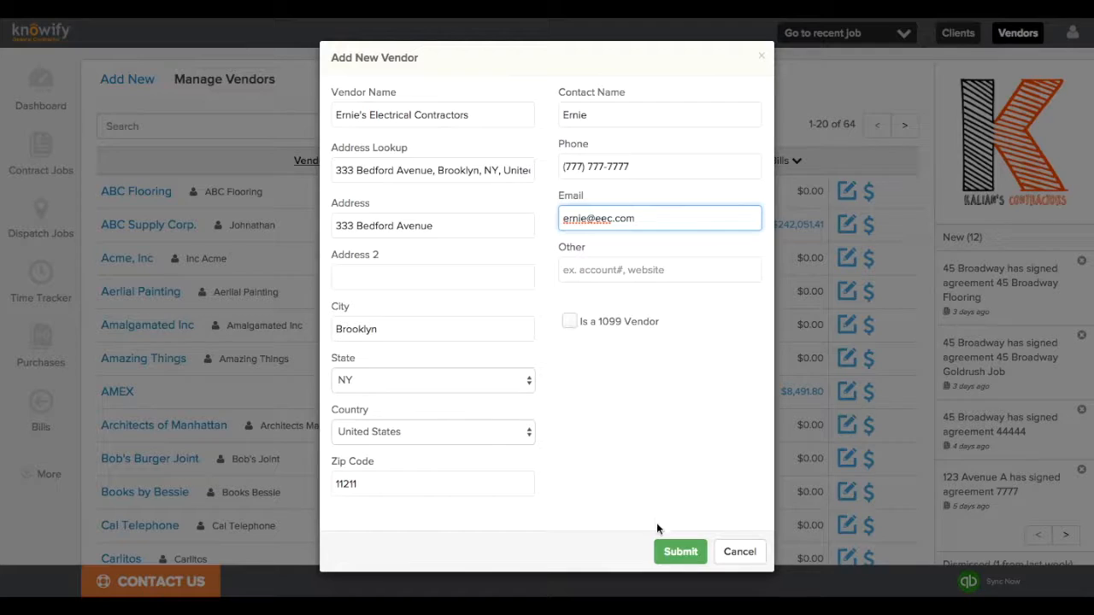
pyautogui.click(665, 551)
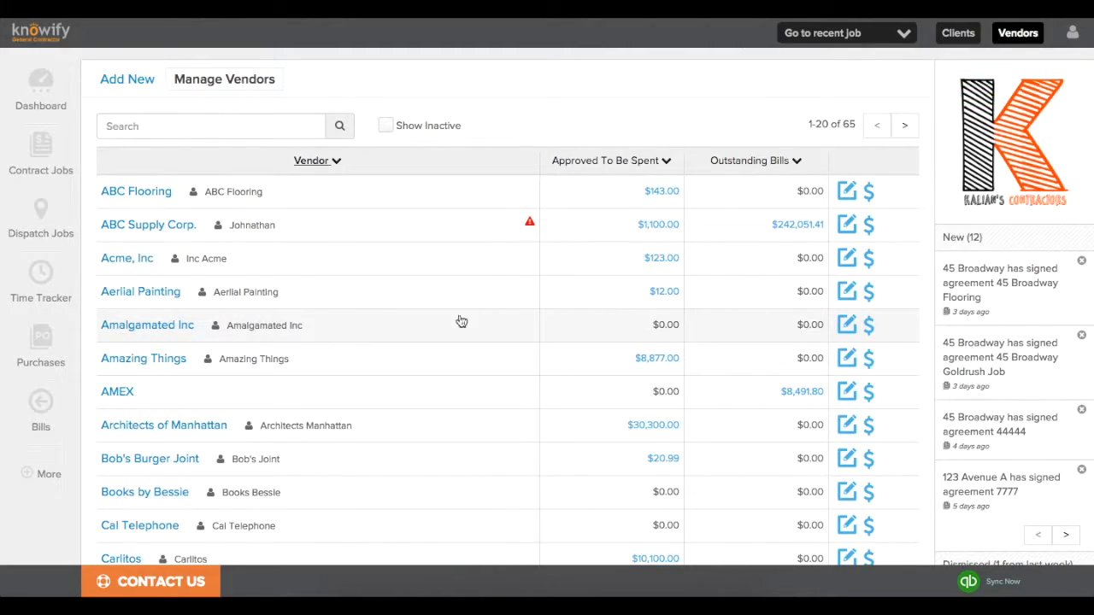
# Add an individual vendor with a 30 Rock address from lookup, marked as a 1099 vendor.
pyautogui.click(128, 79)
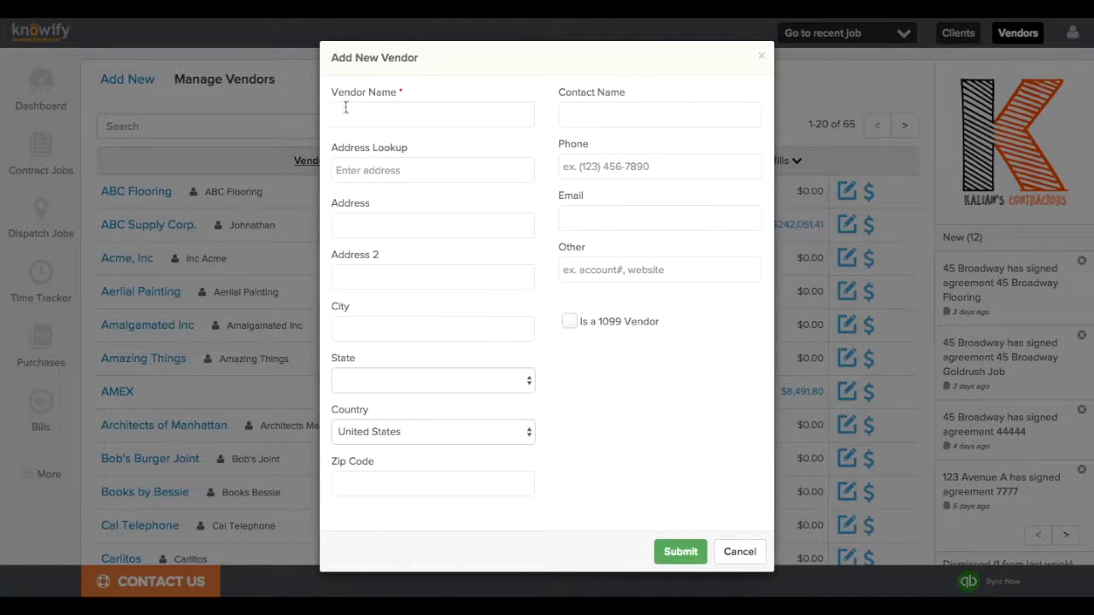
pyautogui.click(410, 112)
pyautogui.write('Fred Flintstone')
pyautogui.press('Tab')
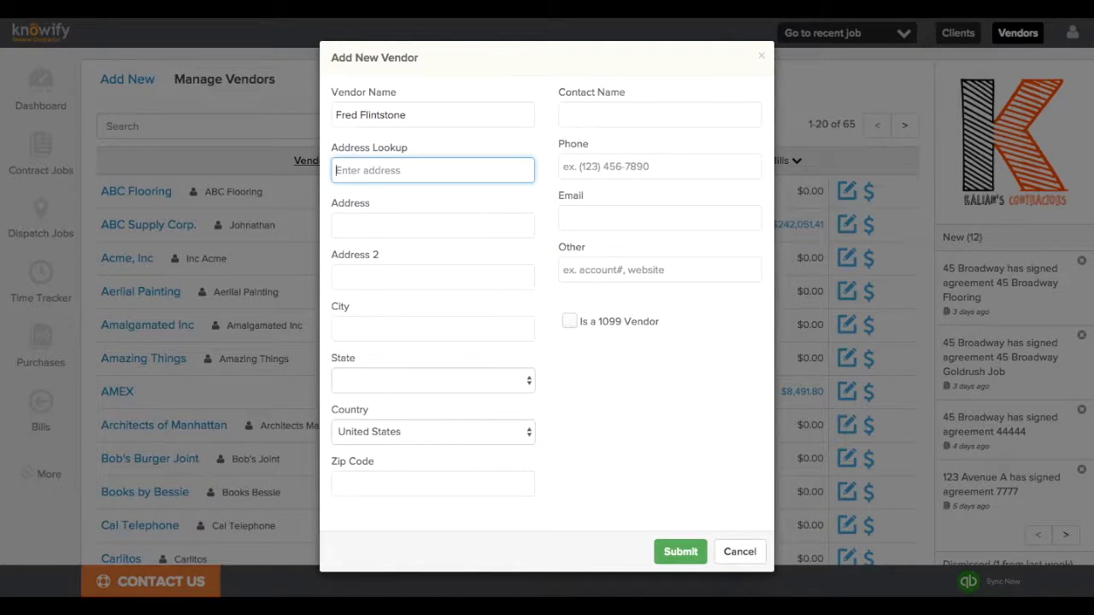
pyautogui.write('30 rock')
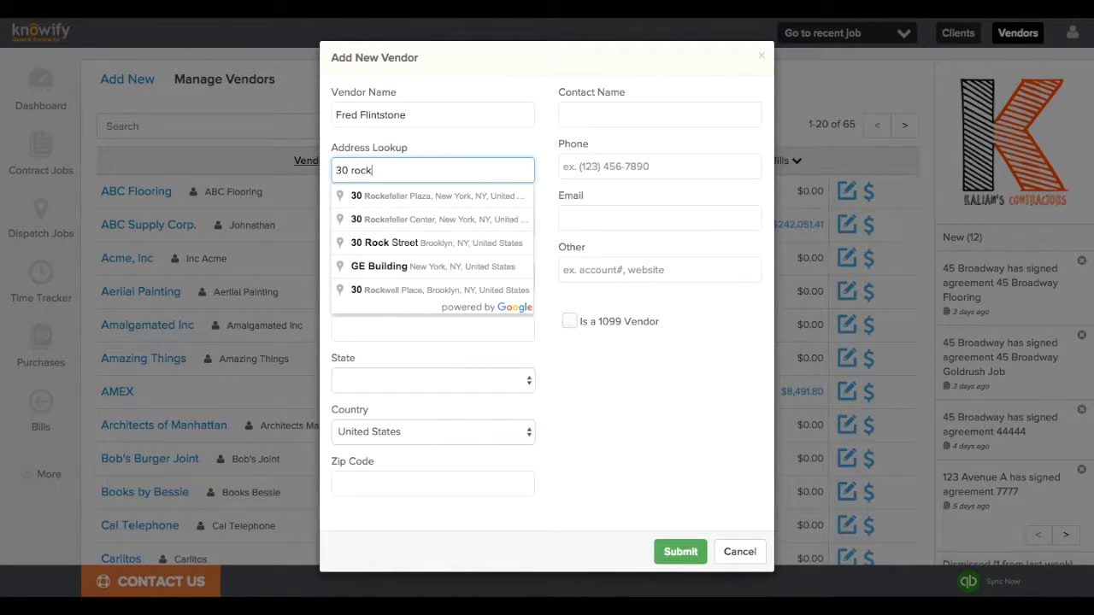
pyautogui.click(416, 195)
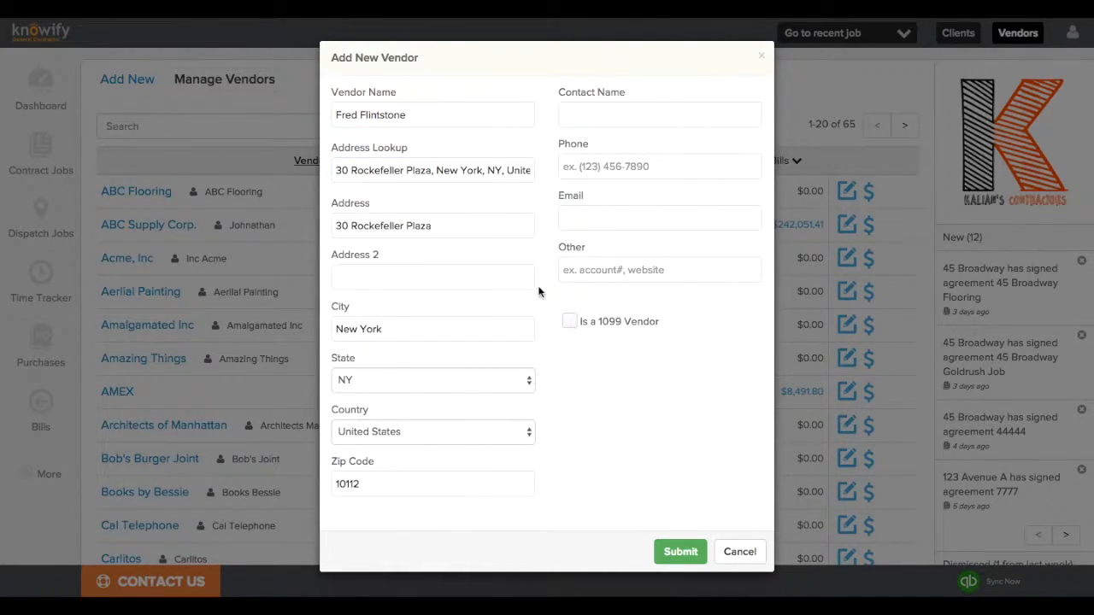
pyautogui.click(570, 325)
pyautogui.click(674, 551)
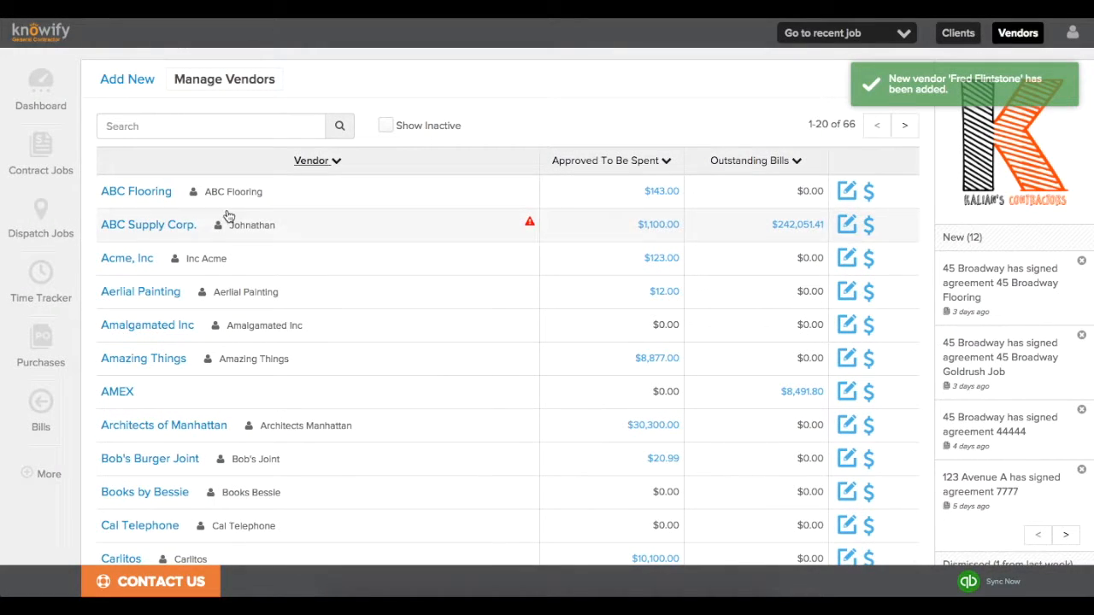
# Filter the vendor list by 'fred', then make that vendor a resource with the Laborer role.
pyautogui.click(241, 136)
pyautogui.write('fred')
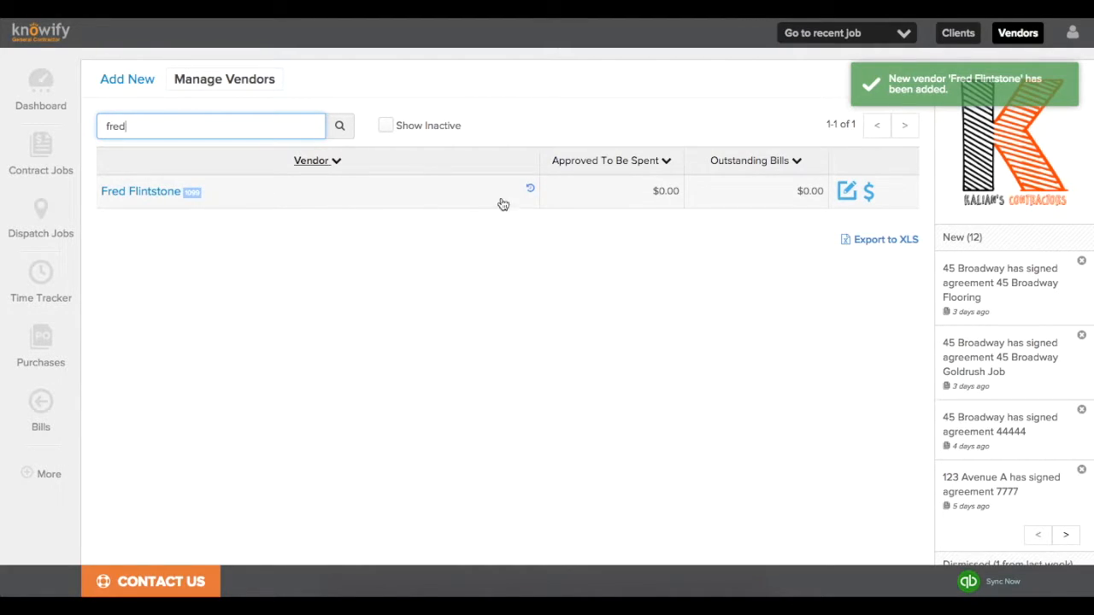
pyautogui.click(847, 192)
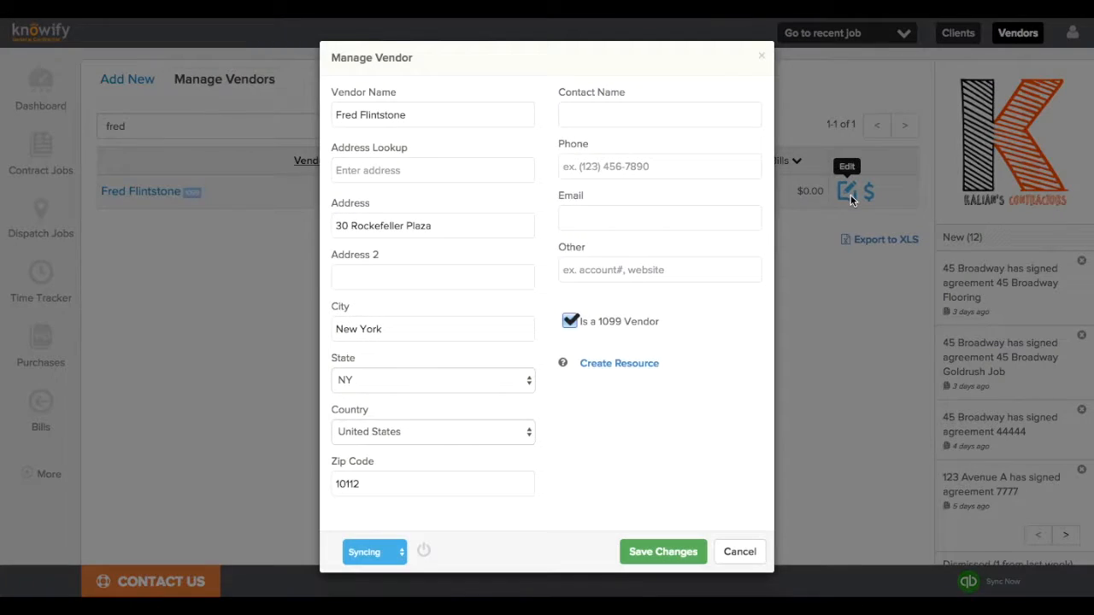
pyautogui.click(598, 365)
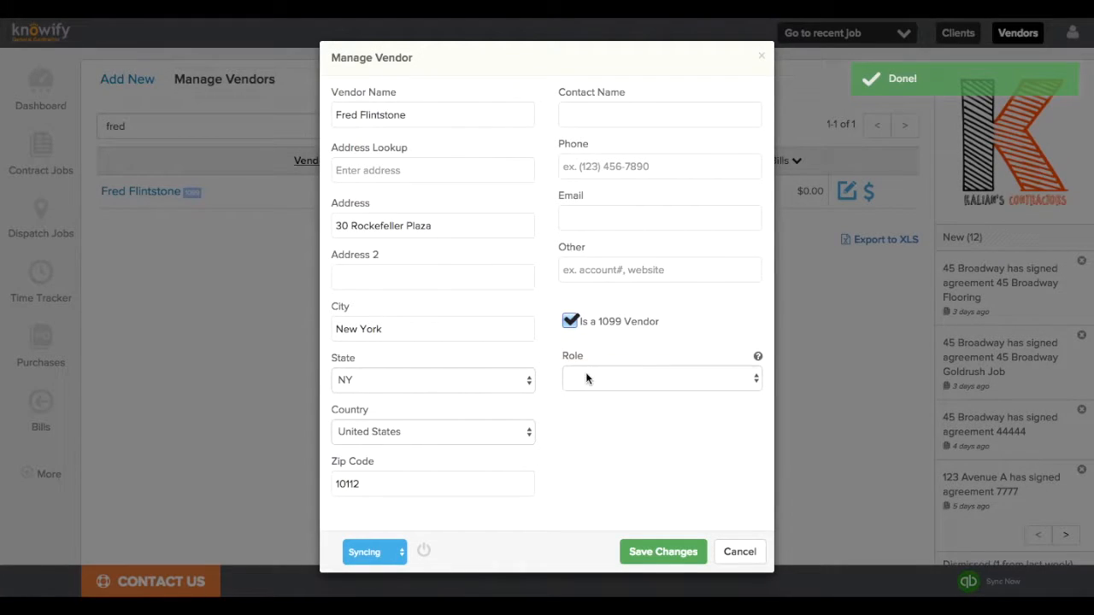
pyautogui.click(588, 378)
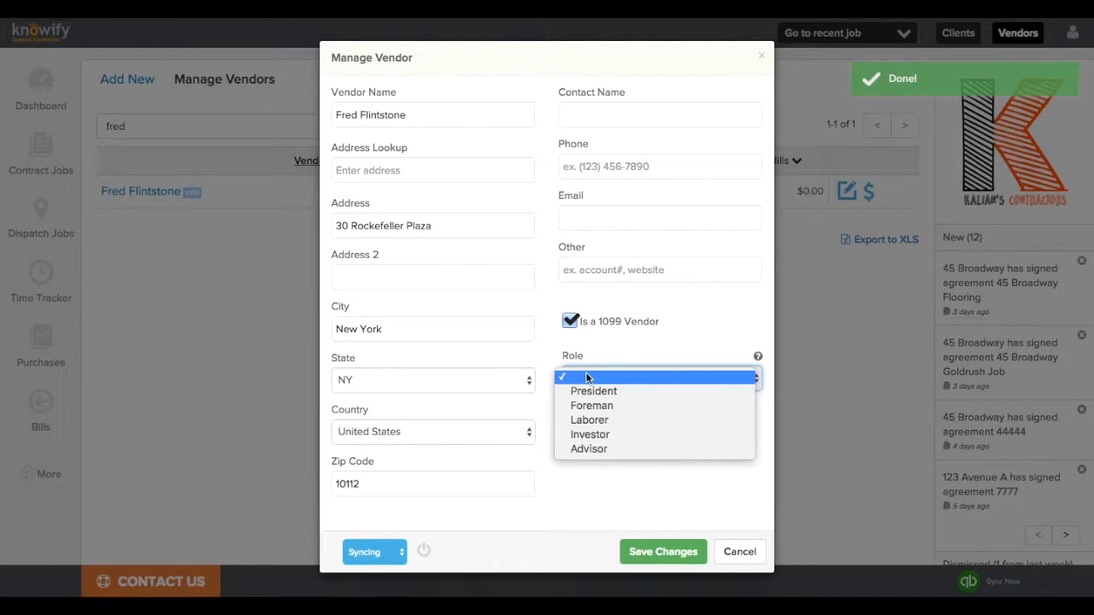
pyautogui.click(611, 423)
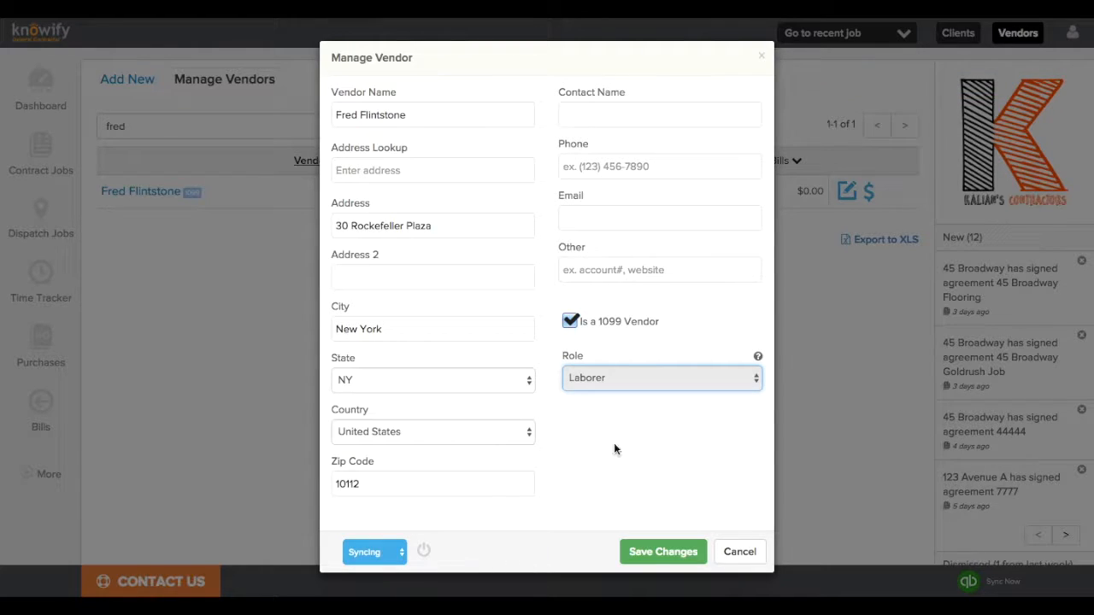
pyautogui.click(637, 552)
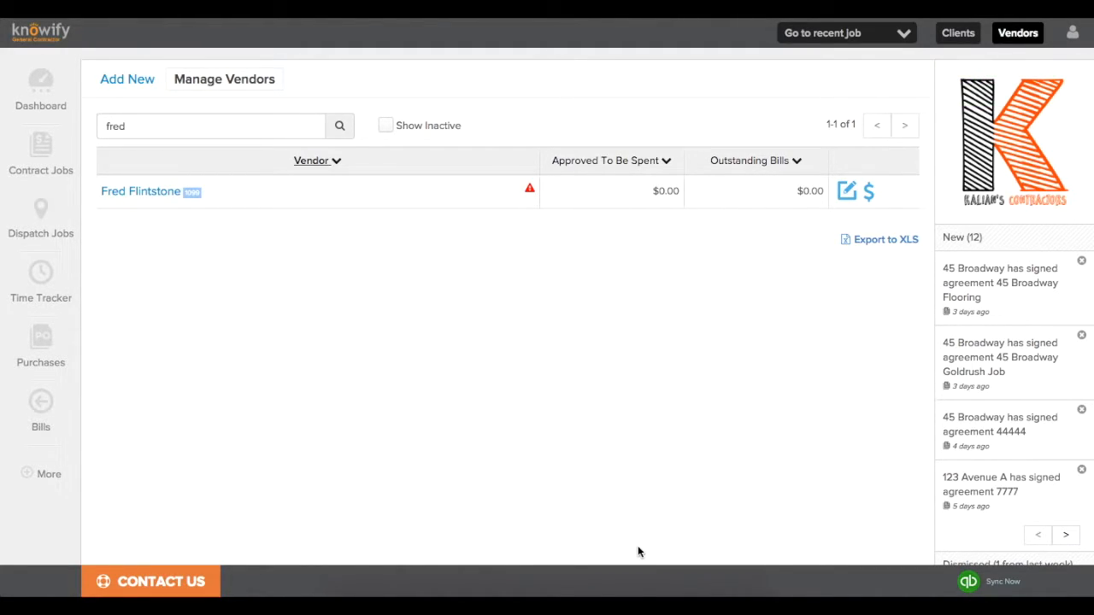
pyautogui.click(1072, 32)
# In Admin Rates, set the new laborer's resource cost to Hourly at $20.00 and save.
pyautogui.click(1035, 112)
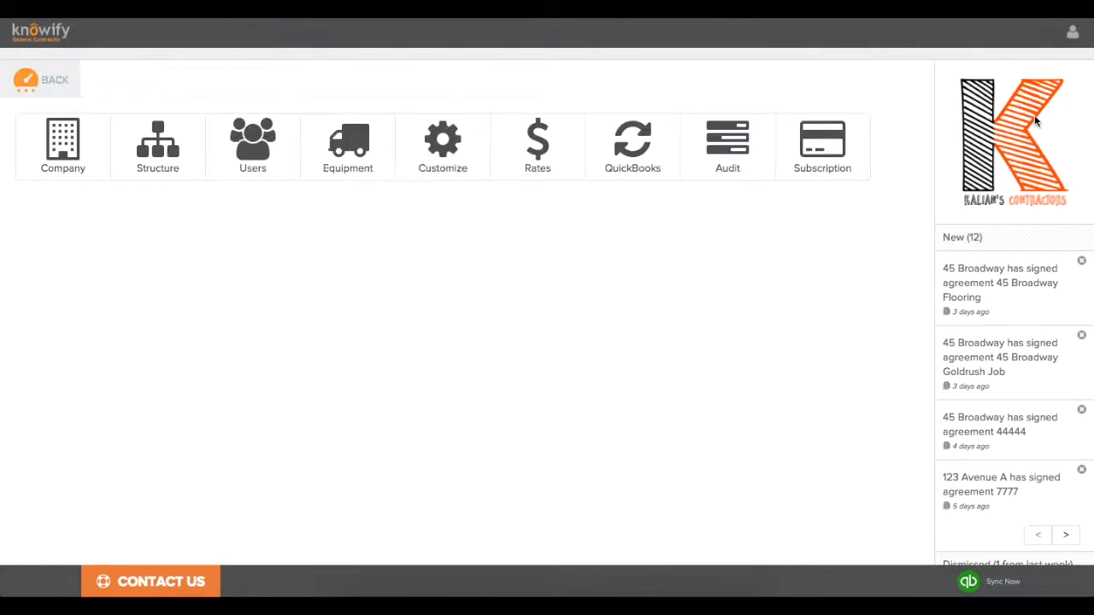
pyautogui.click(534, 153)
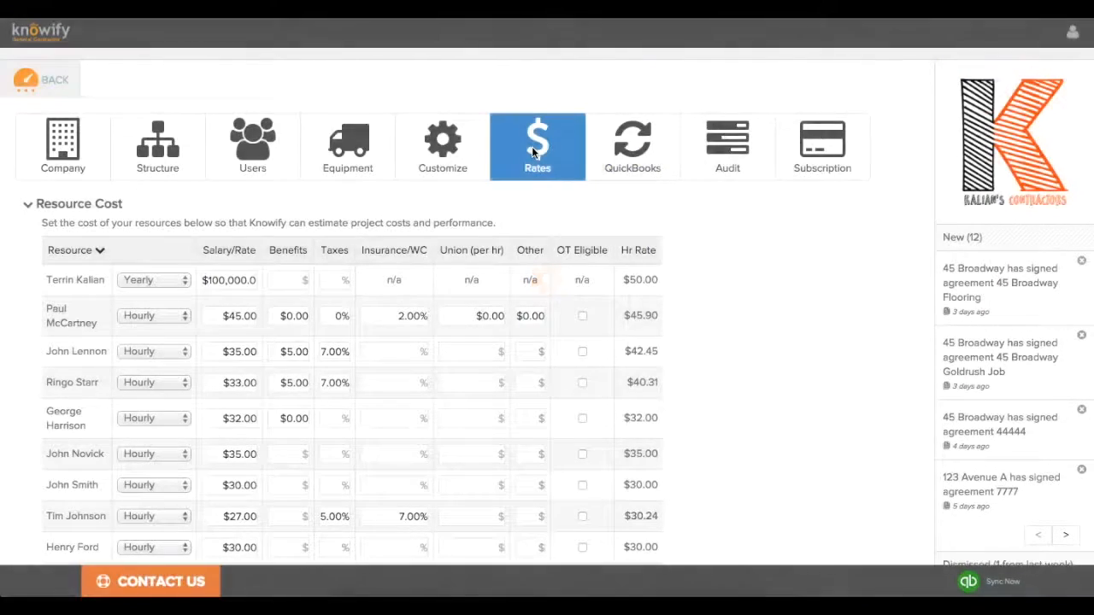
pyautogui.scroll(-7, 533, 152)
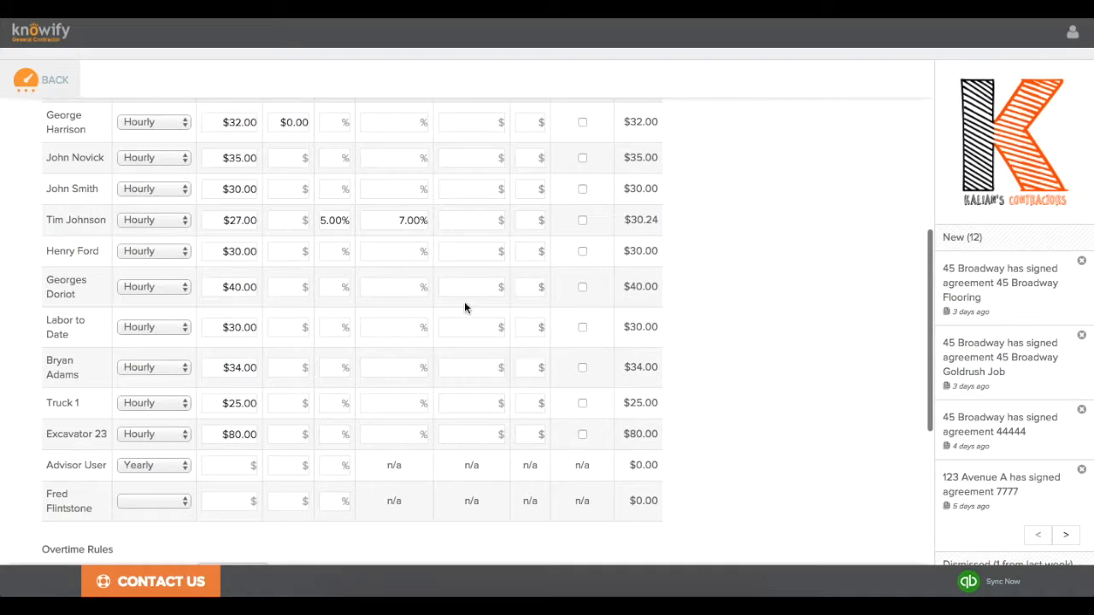
pyautogui.click(141, 504)
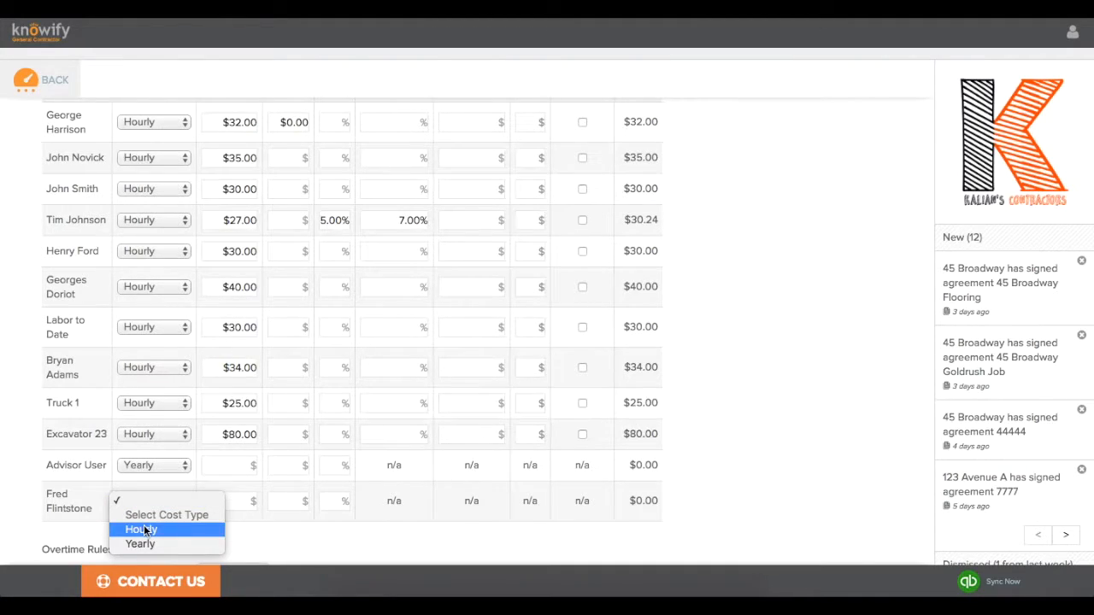
pyautogui.click(190, 527)
pyautogui.click(247, 498)
pyautogui.write('20')
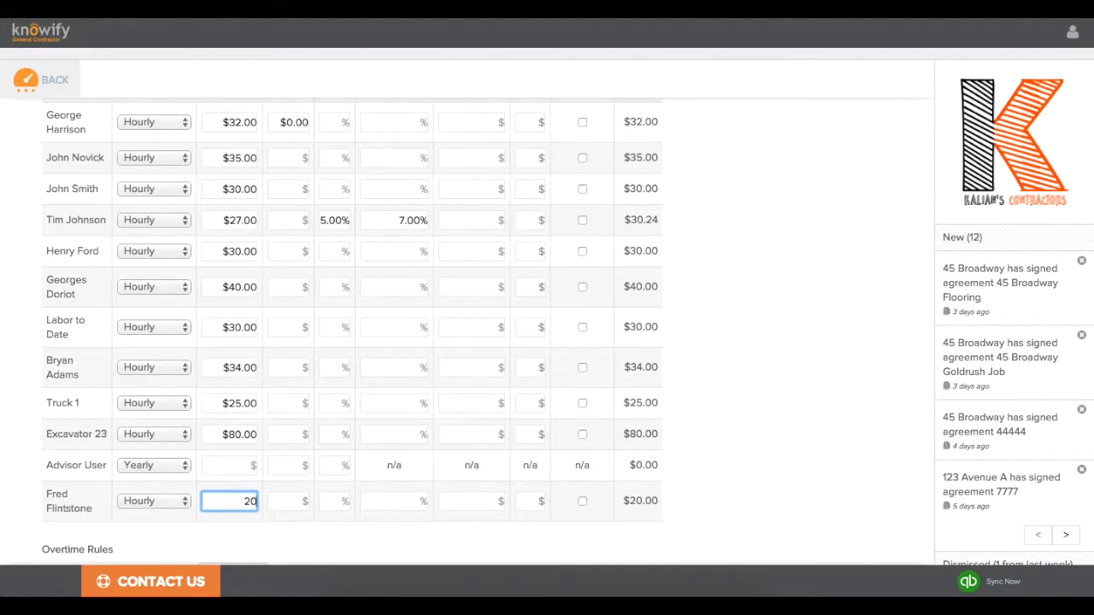
pyautogui.click(267, 551)
pyautogui.scroll(-4, 268, 551)
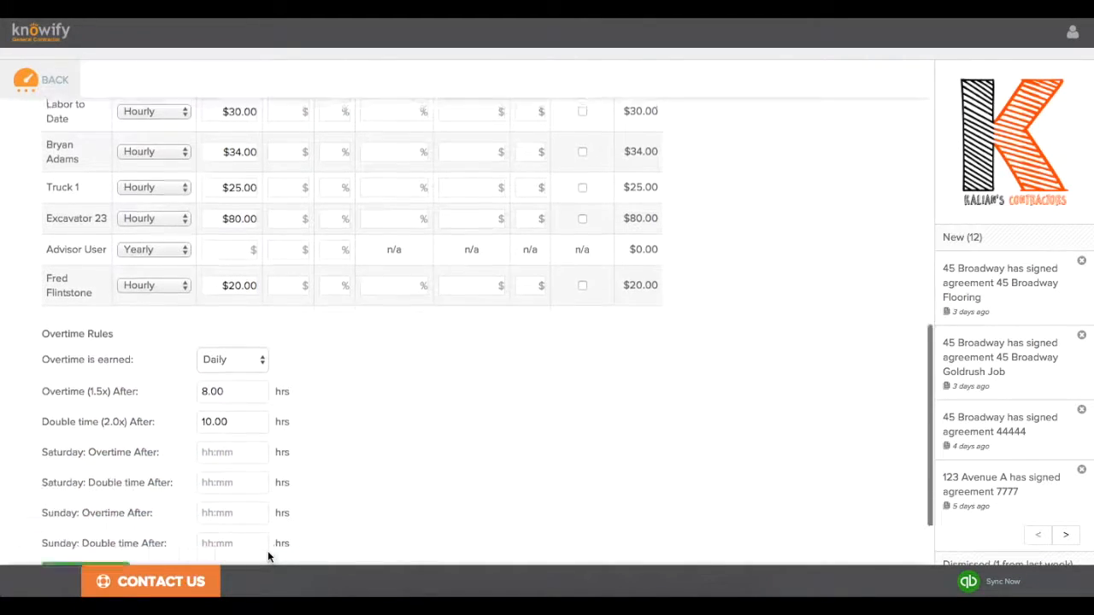
pyautogui.click(96, 491)
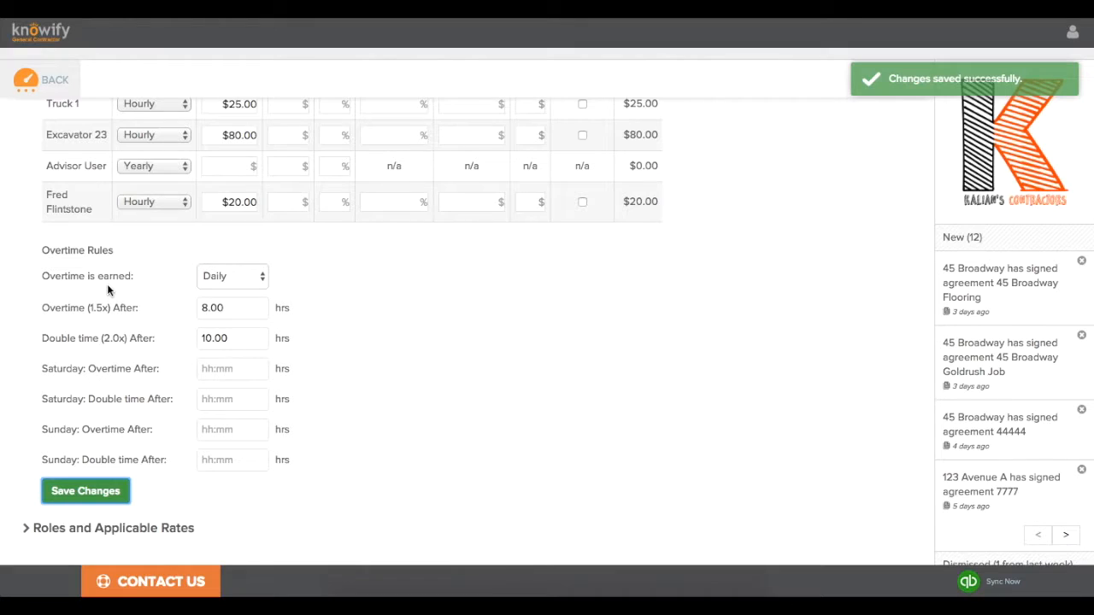
pyautogui.click(25, 80)
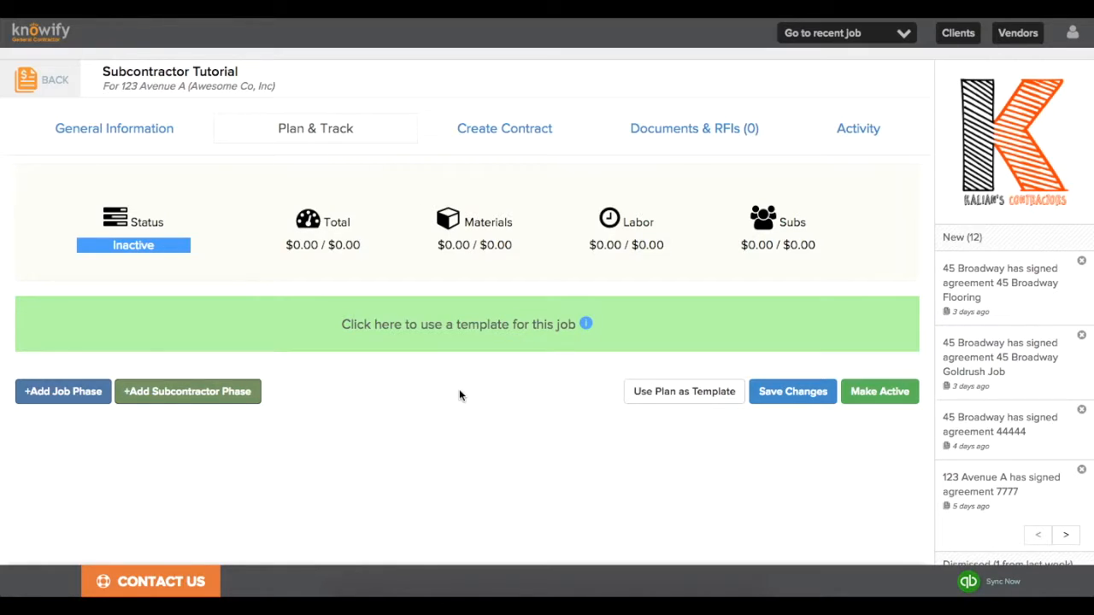
# Add subcontractor activity 'Electrical Installation (Light Fixtures)' with a $3,000 estimated cost.
pyautogui.click(255, 392)
pyautogui.click(227, 373)
pyautogui.write('Electrical Installation')
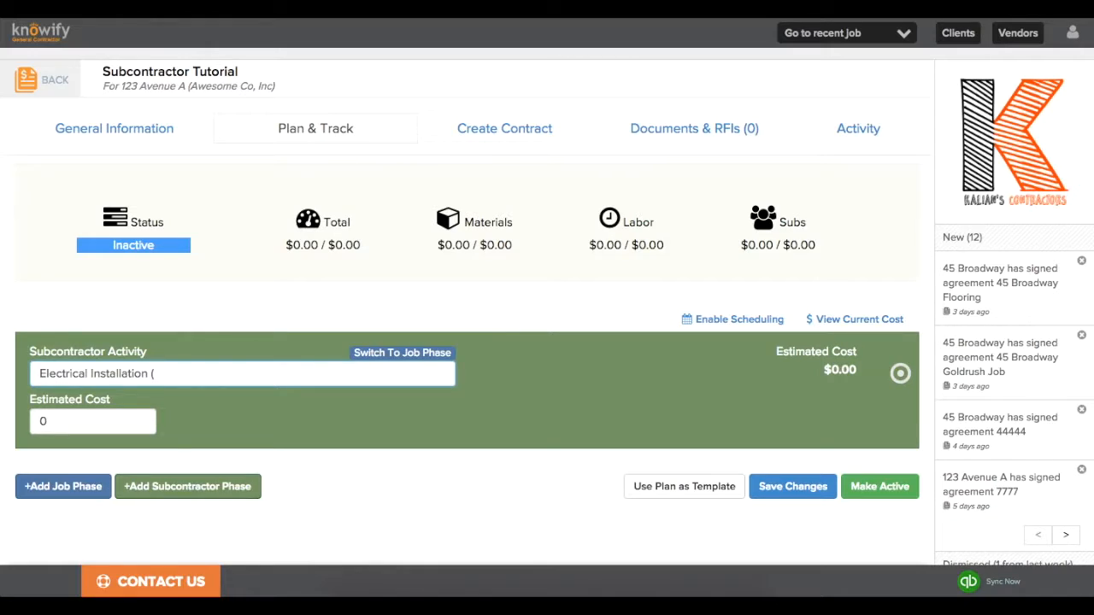
pyautogui.write(' (Light Fixtures)')
pyautogui.click(146, 426)
pyautogui.write('3000')
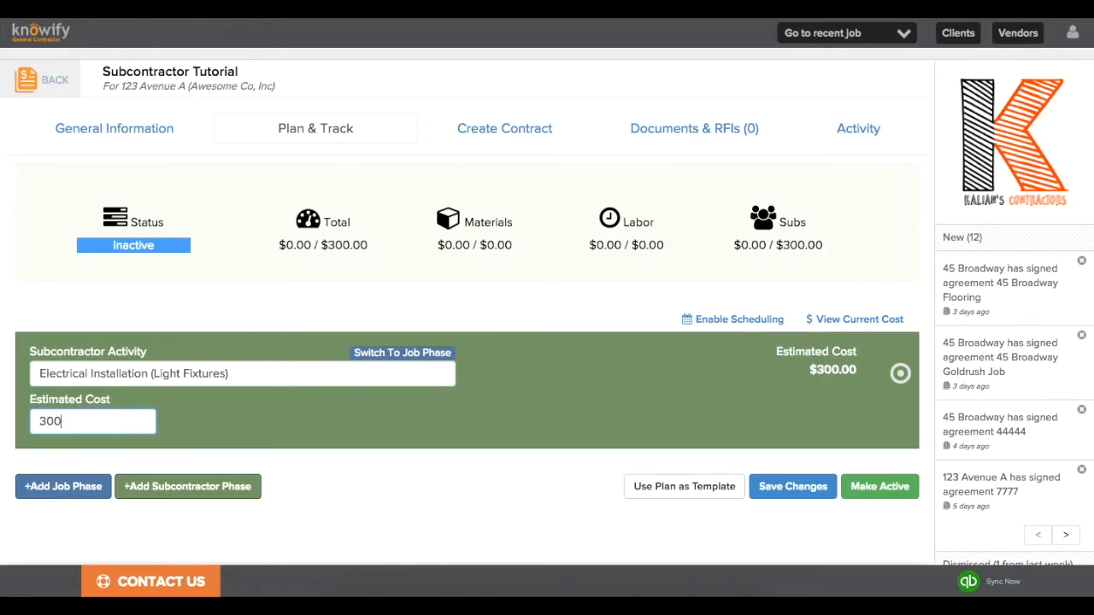
pyautogui.click(195, 434)
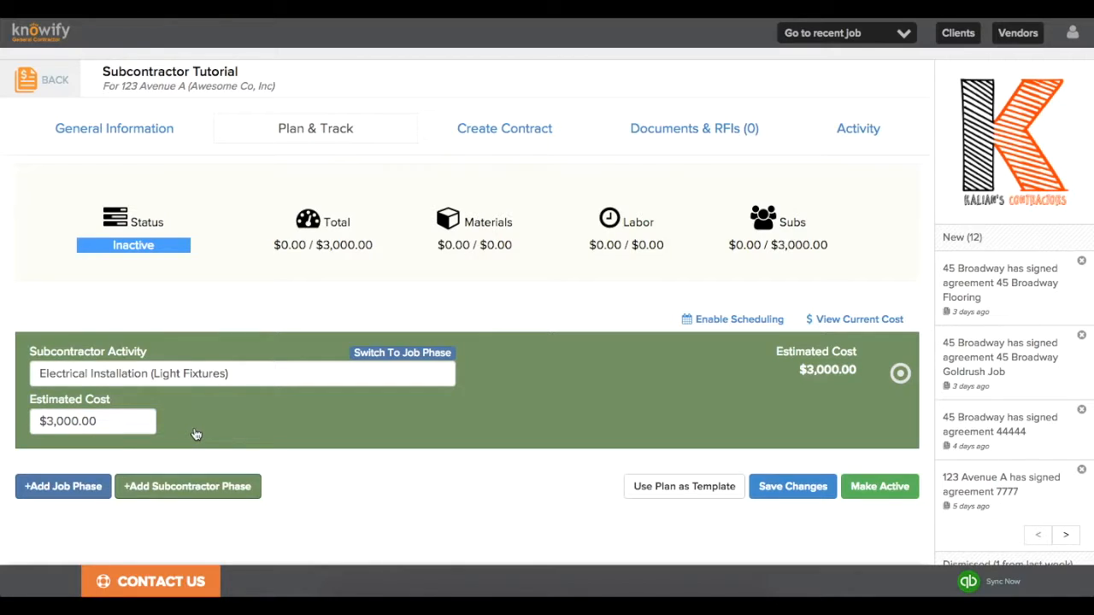
pyautogui.click(82, 493)
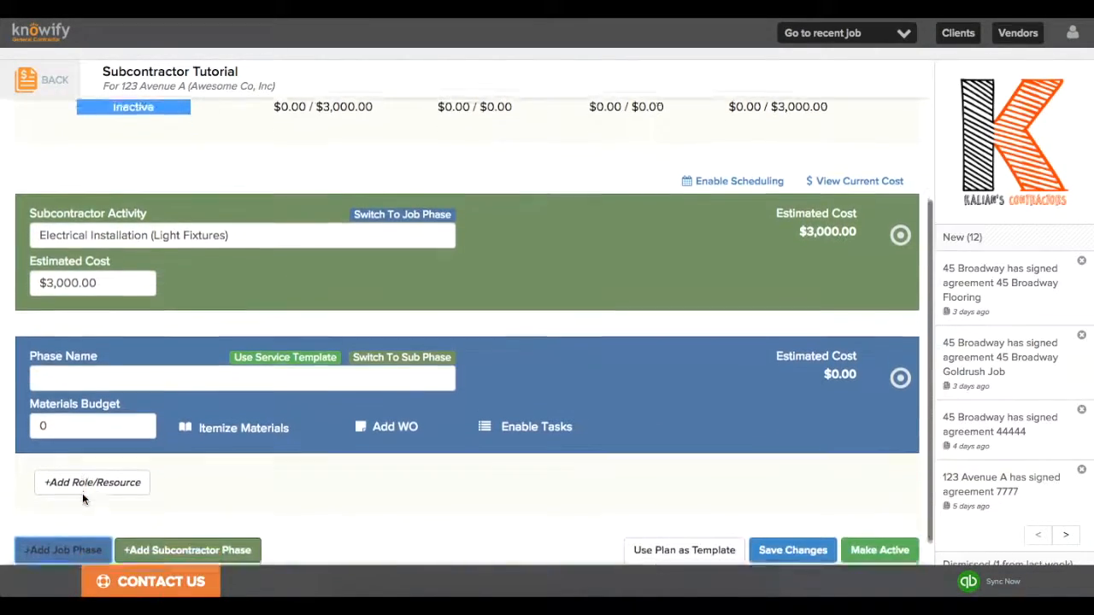
# Name the new job phase 'Painting' with a $100 materials budget.
pyautogui.click(95, 359)
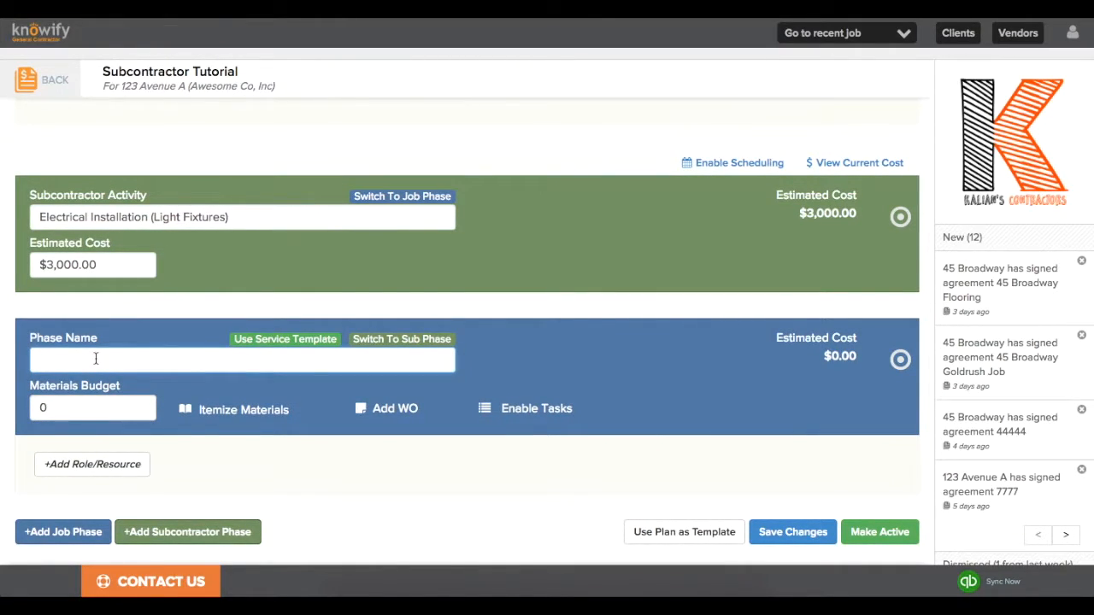
pyautogui.write('Painting')
pyautogui.click(91, 406)
pyautogui.write('100')
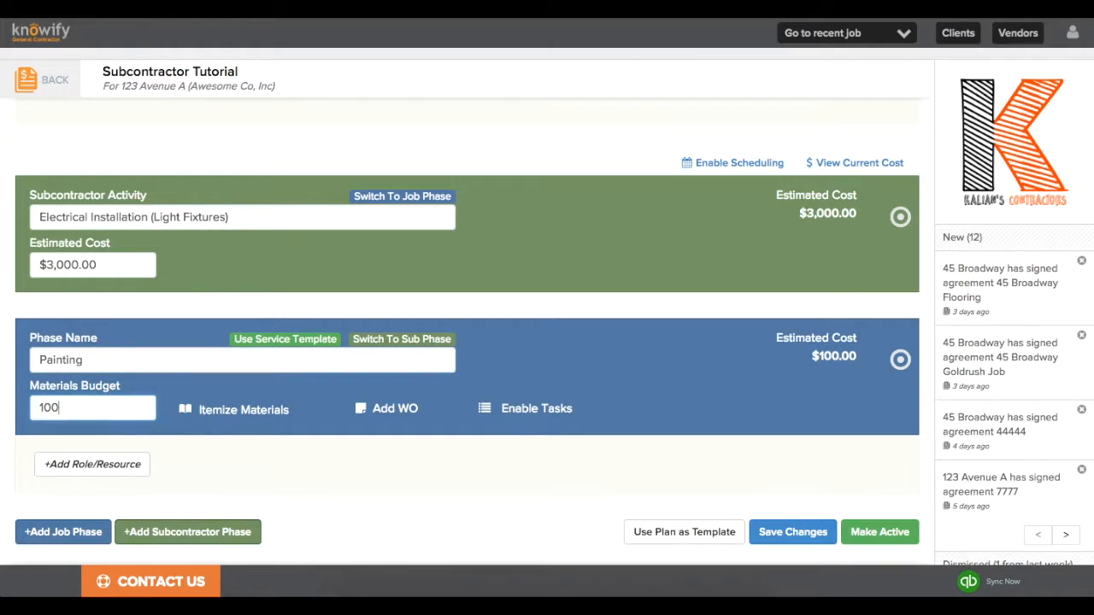
# Assign the laborer resource to Painting for 40 hours and save the plan.
pyautogui.click(94, 464)
pyautogui.scroll(-2, 92, 461)
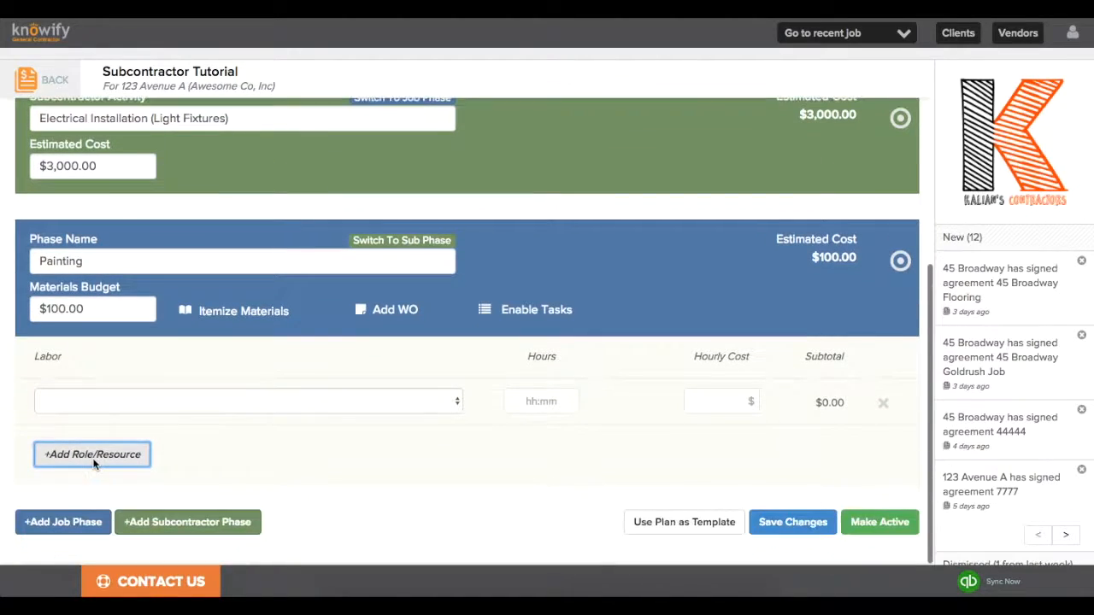
pyautogui.click(82, 401)
pyautogui.scroll(-3, 107, 476)
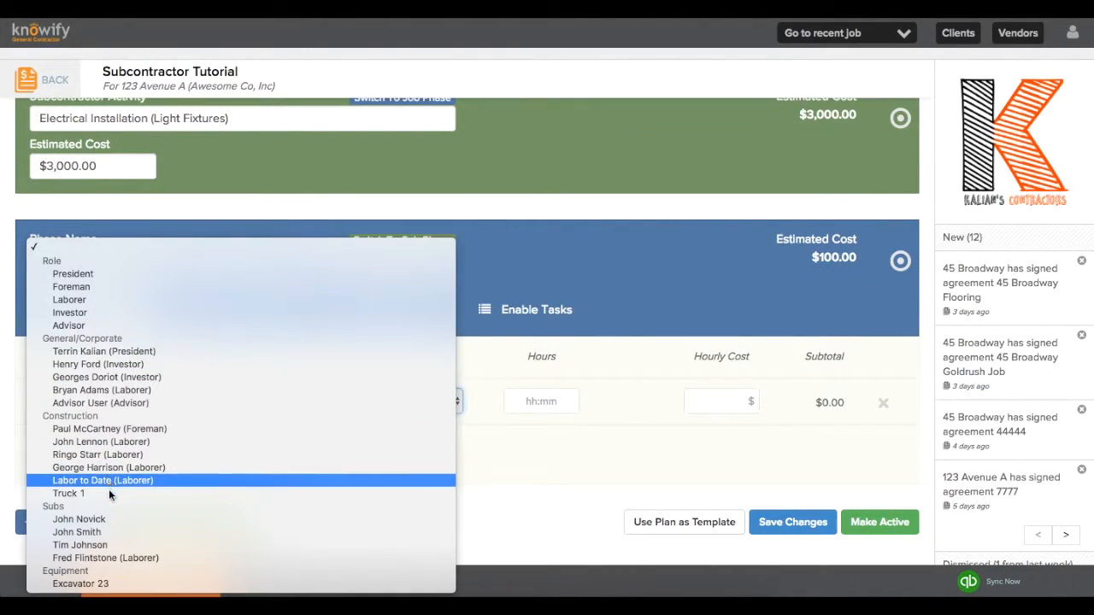
pyautogui.click(135, 558)
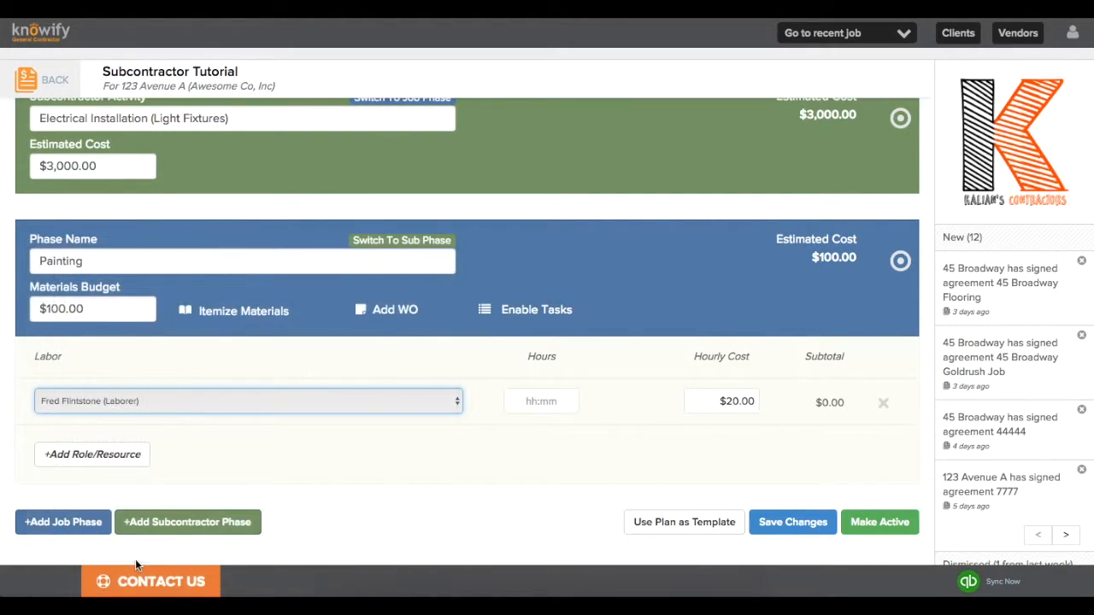
pyautogui.click(538, 401)
pyautogui.write('40')
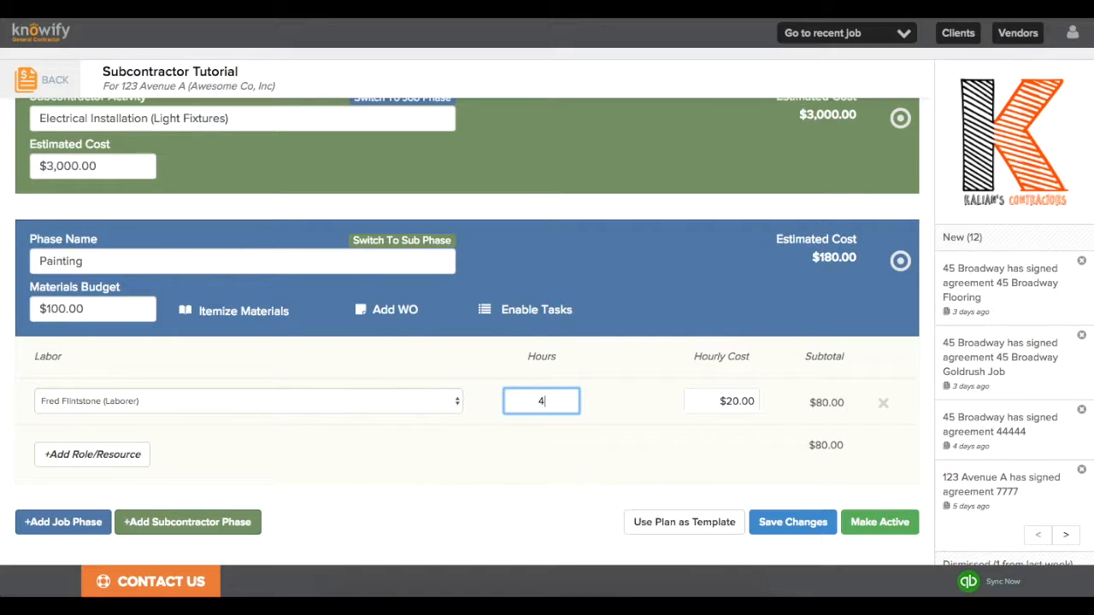
pyautogui.click(606, 408)
pyautogui.click(775, 523)
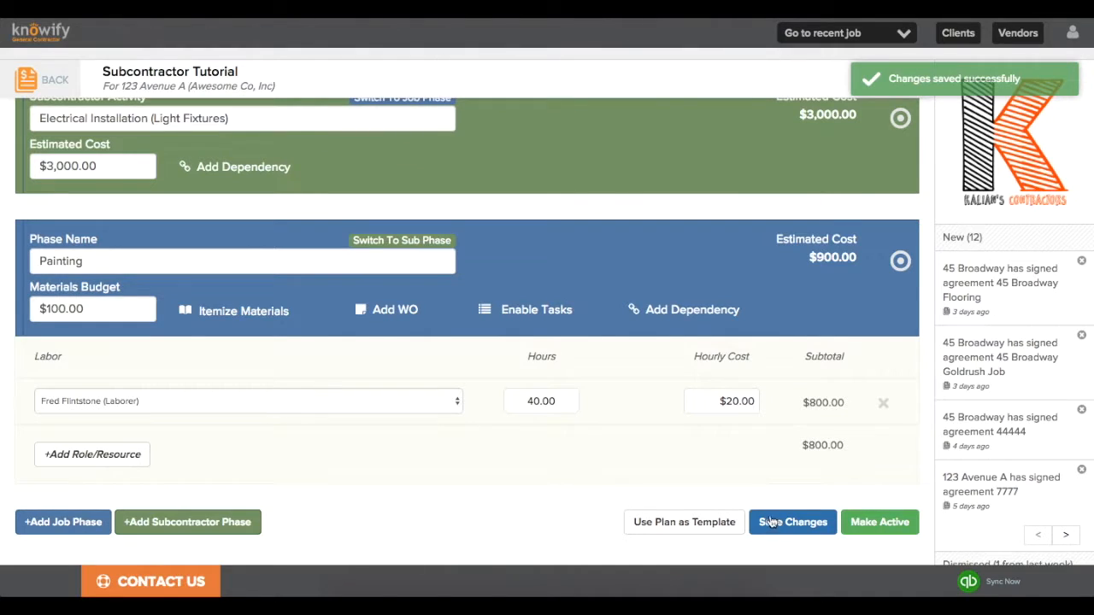
# Make the plan active and schedule Electrical Installation to finish 08/19/16.
pyautogui.click(862, 528)
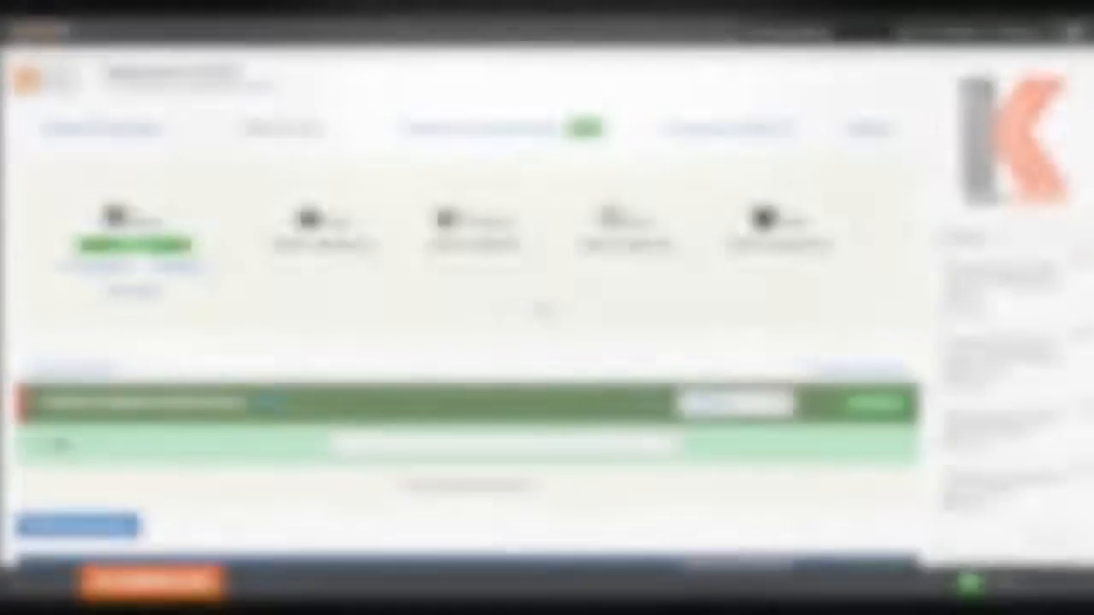
pyautogui.scroll(-3, 541, 305)
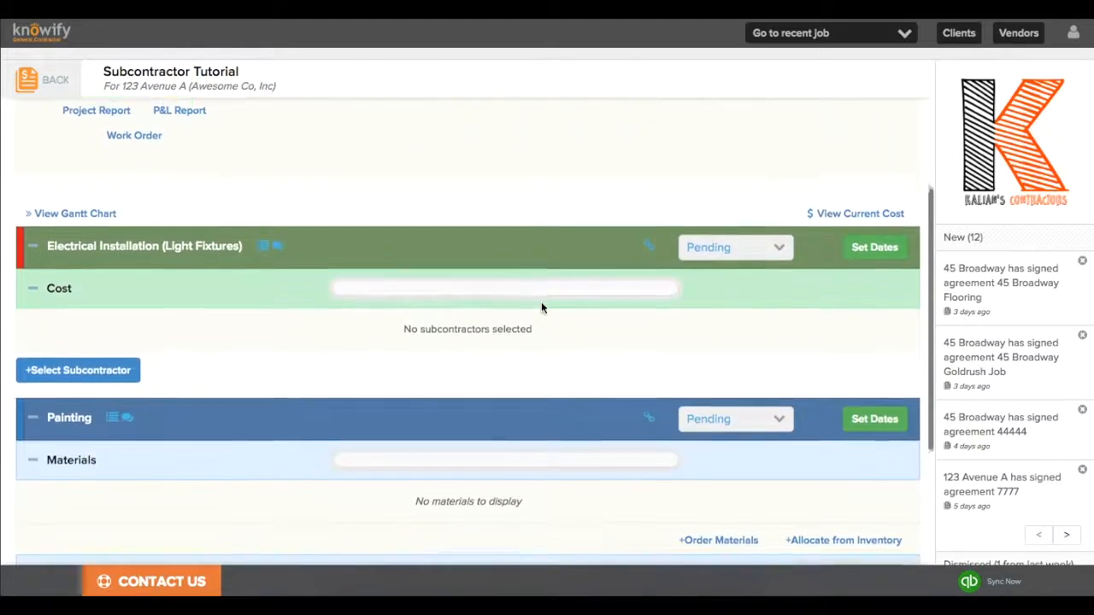
pyautogui.scroll(-2, 541, 307)
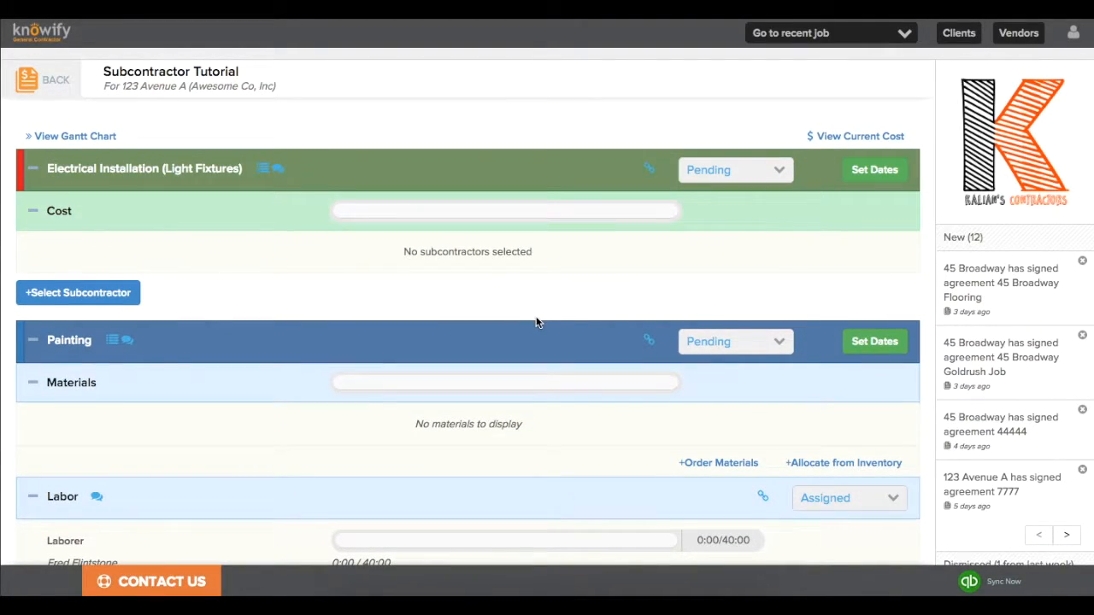
pyautogui.click(861, 178)
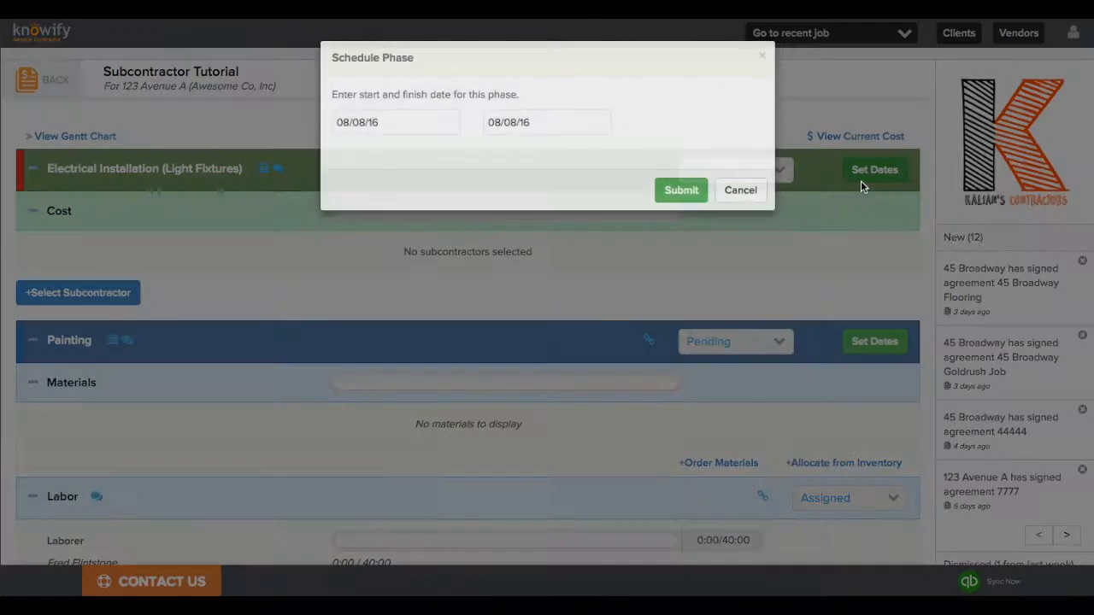
pyautogui.click(555, 130)
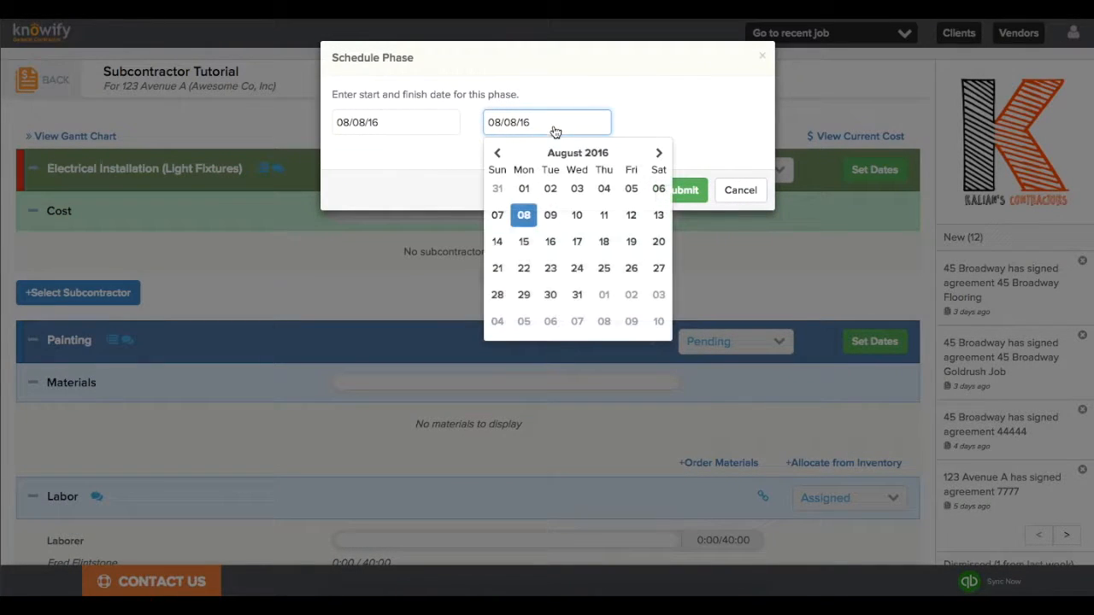
pyautogui.click(630, 241)
pyautogui.click(689, 190)
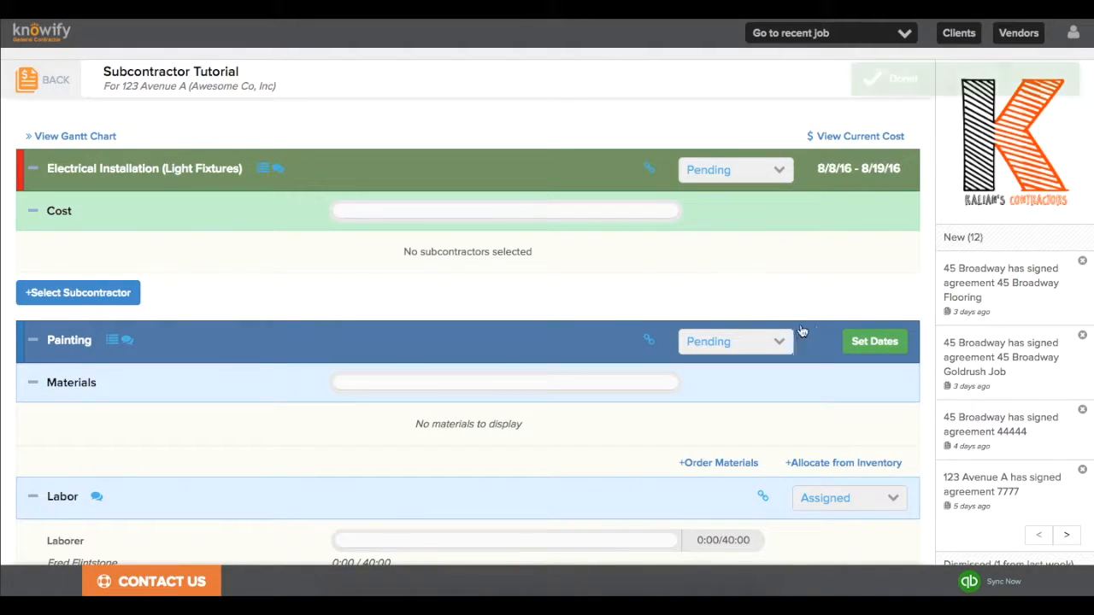
# Schedule the Painting phase to finish 08/18/16.
pyautogui.click(877, 344)
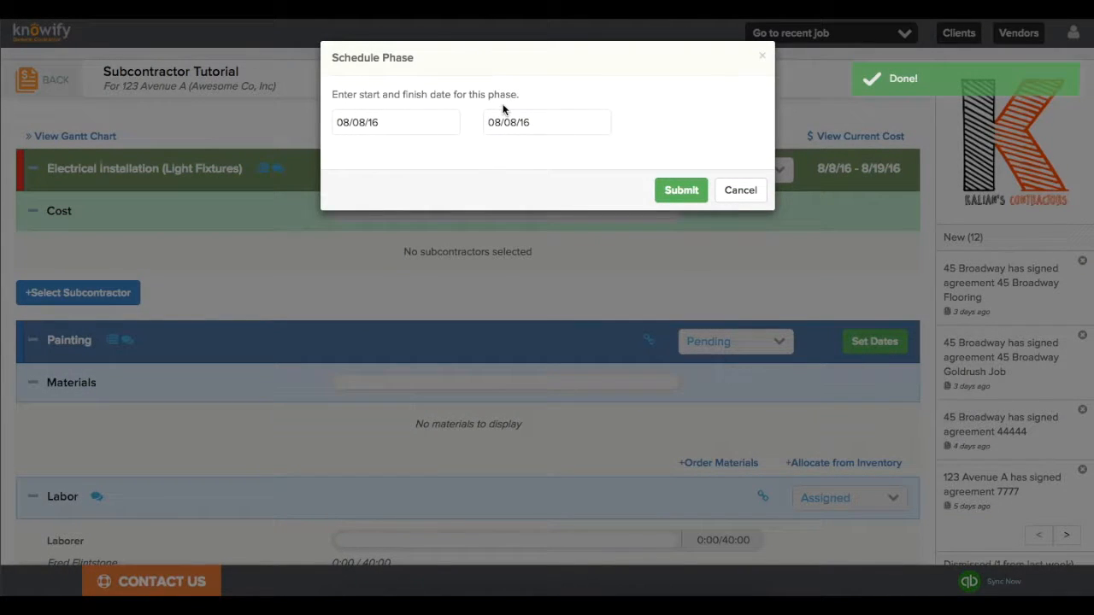
pyautogui.click(504, 126)
pyautogui.click(604, 242)
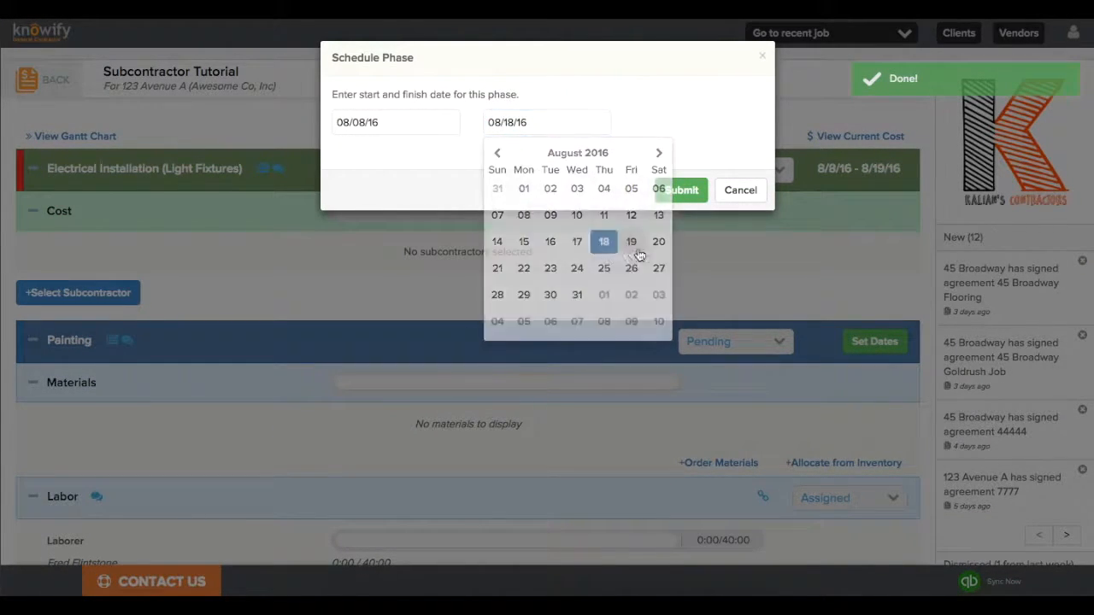
pyautogui.click(680, 190)
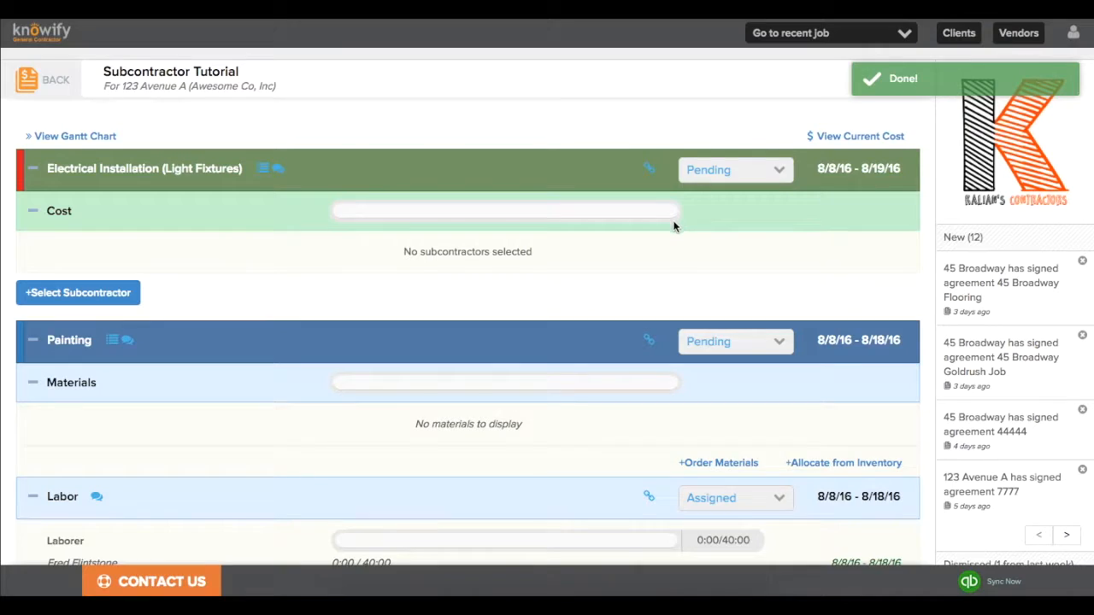
pyautogui.scroll(-1, 673, 229)
pyautogui.scroll(-1, 674, 228)
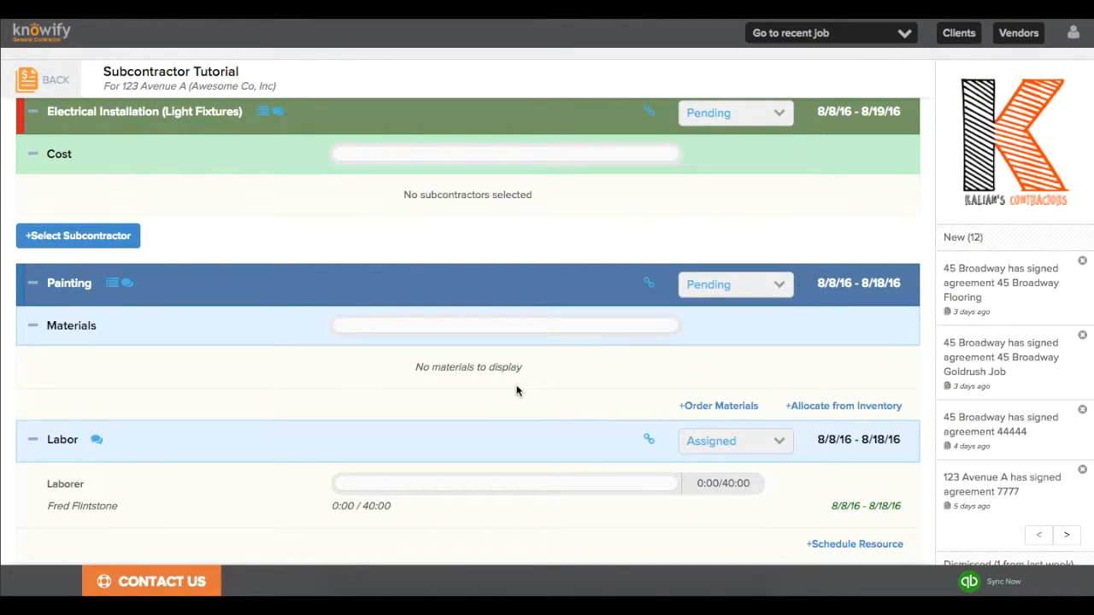
pyautogui.scroll(1, 516, 391)
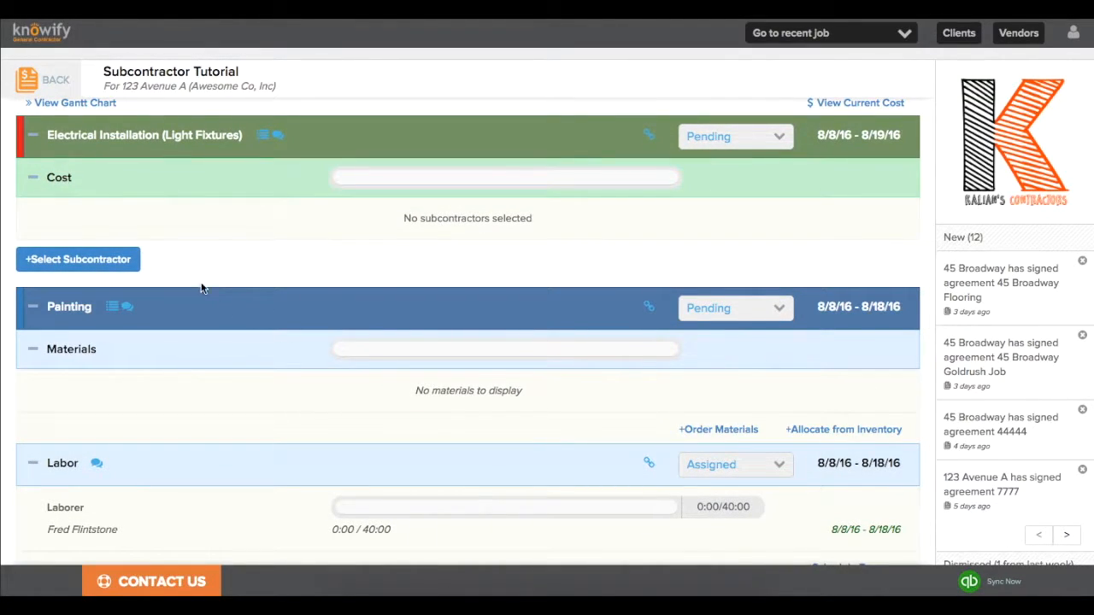
# Assign Ernie's Electrical Contractors to the electrical activity with a $3,600.00 contract value.
pyautogui.click(129, 262)
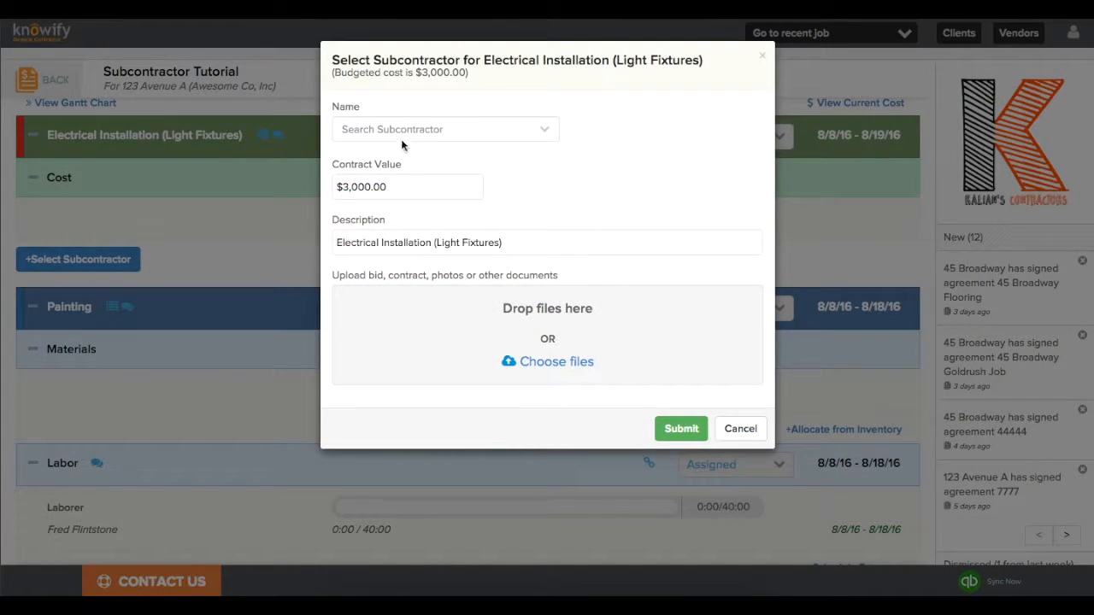
pyautogui.click(404, 137)
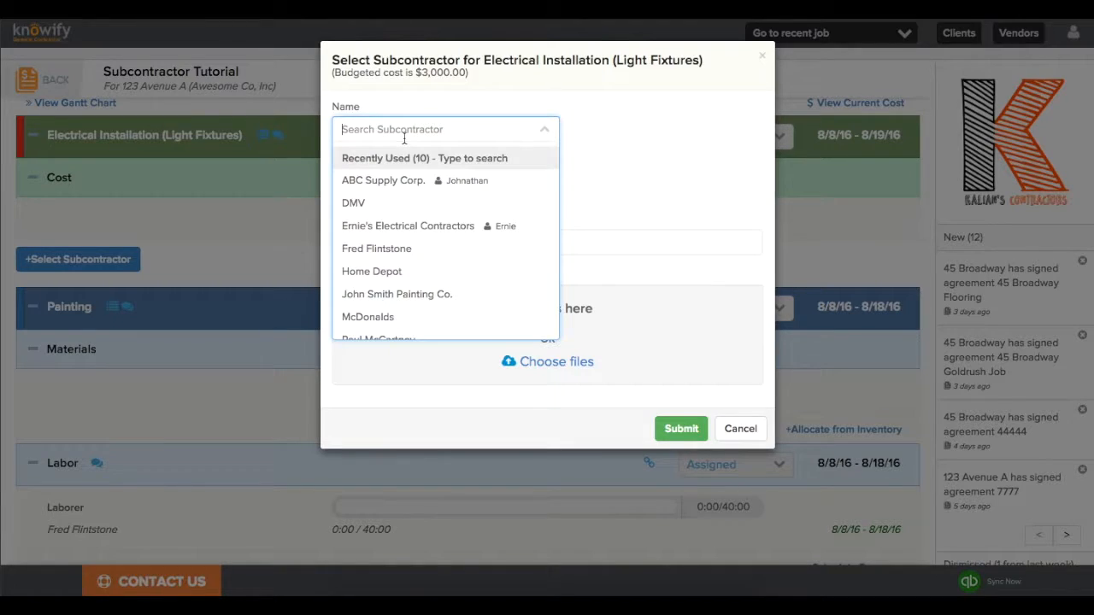
pyautogui.click(425, 239)
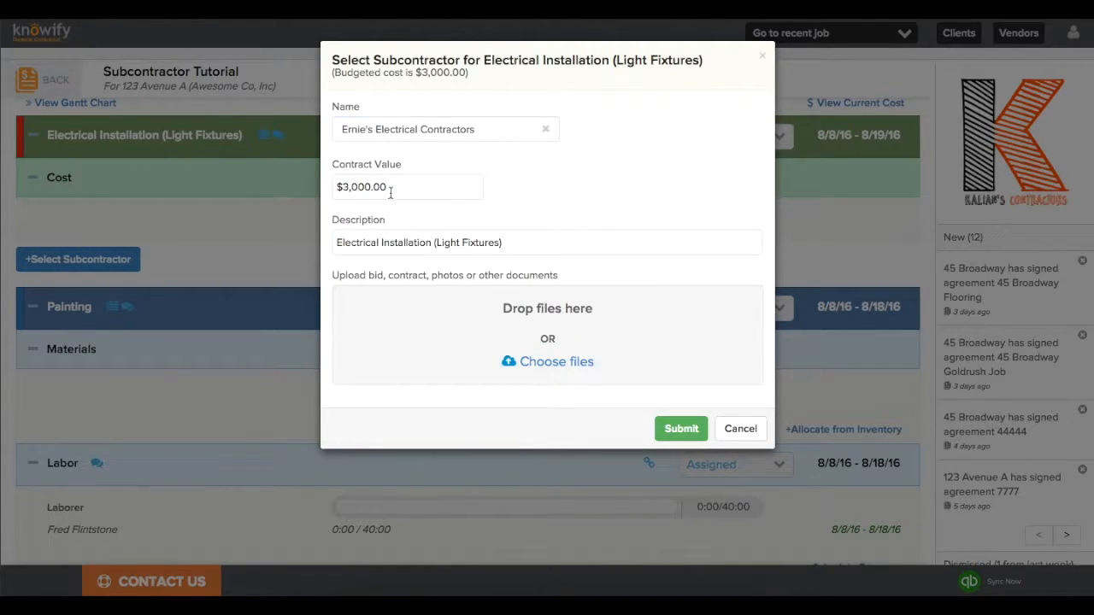
pyautogui.moveTo(342, 187); pyautogui.dragTo(397, 190)
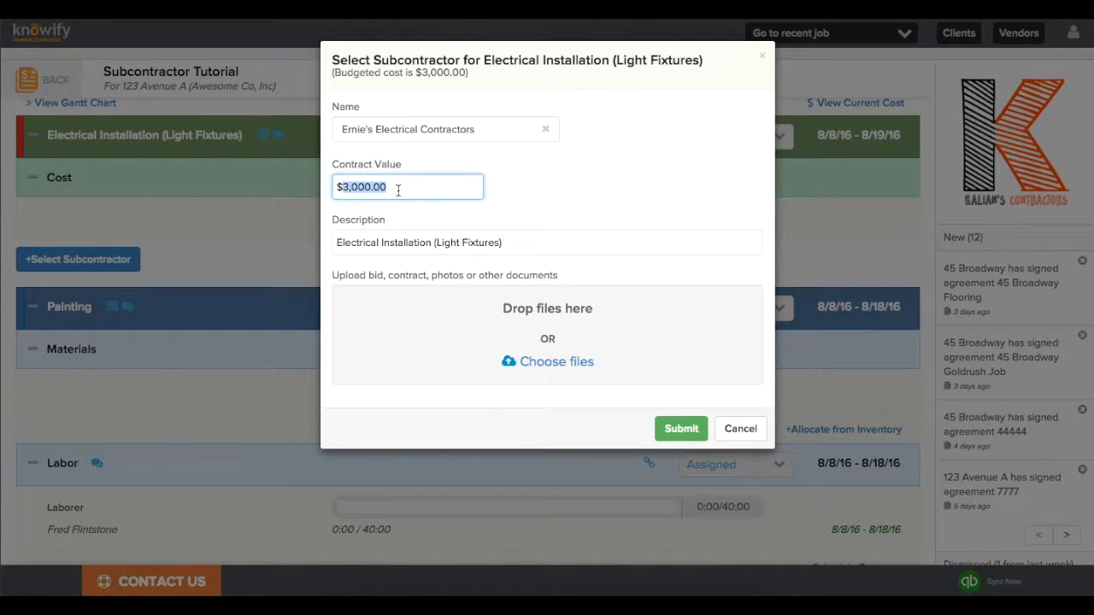
pyautogui.click(360, 190)
pyautogui.press('BackSpace')
pyautogui.write('6')
pyautogui.click(534, 212)
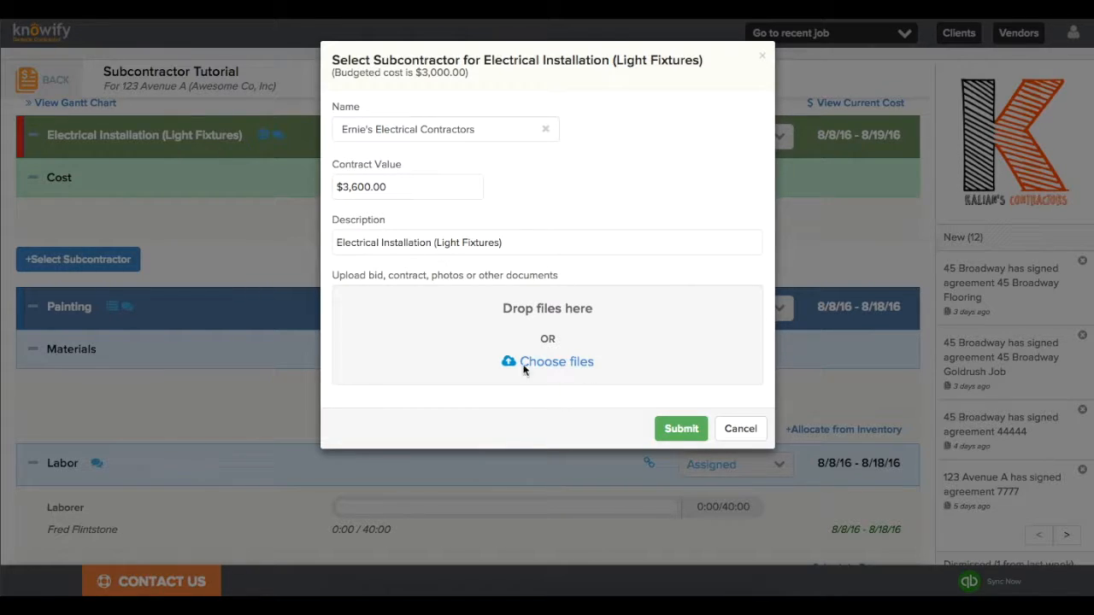
# Attach Knowify_Gray_Orange.png as the bid document, submit, and acknowledge the created purchase order.
pyautogui.click(564, 369)
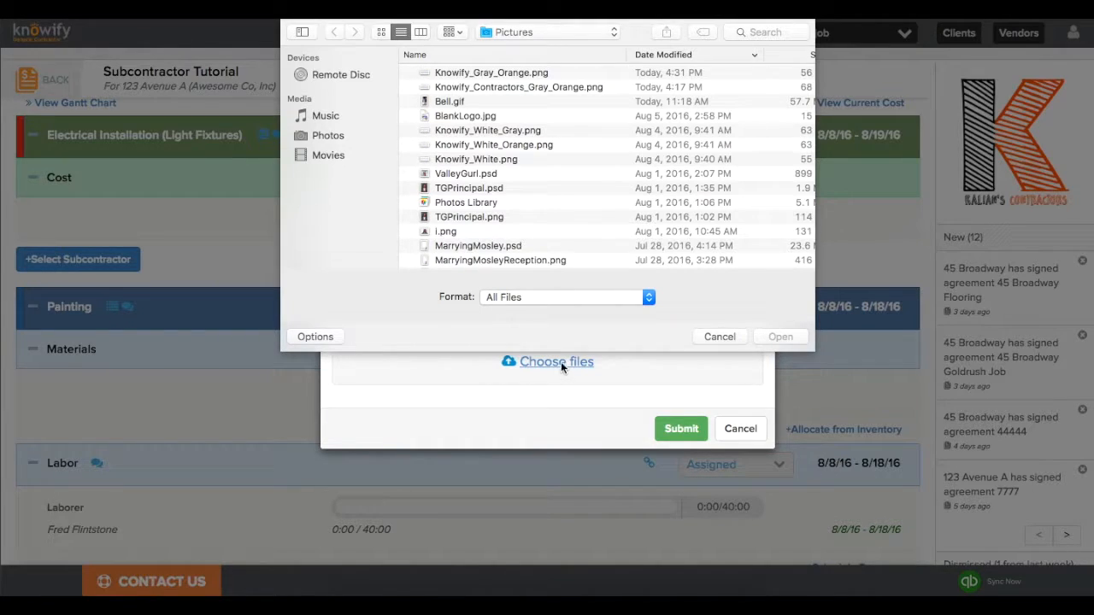
pyautogui.doubleClick(498, 75)
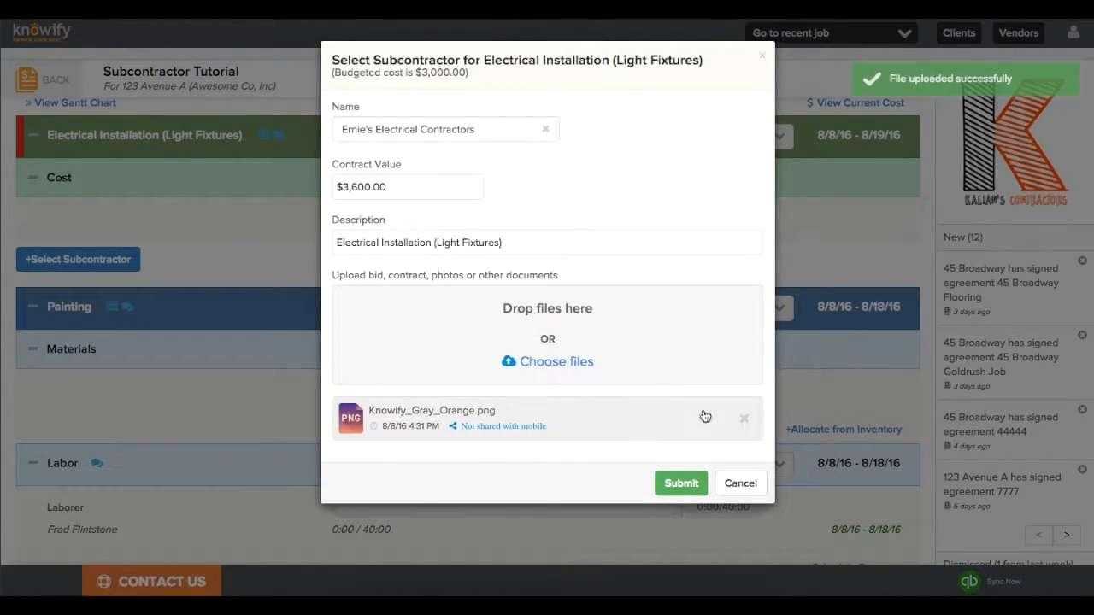
pyautogui.click(682, 483)
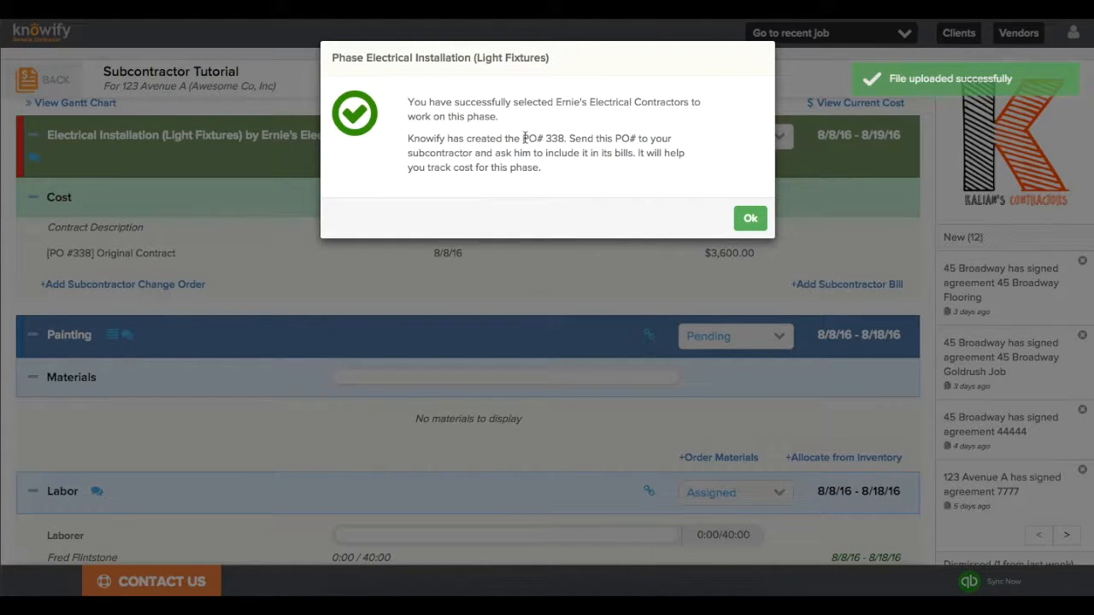
pyautogui.moveTo(523, 139); pyautogui.dragTo(571, 141)
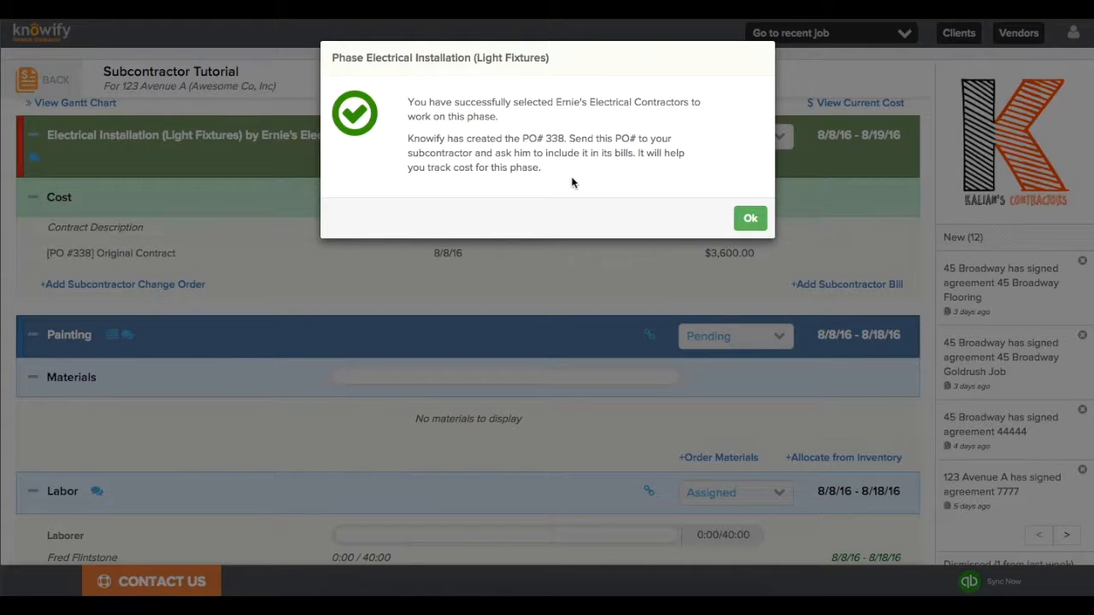
pyautogui.click(751, 218)
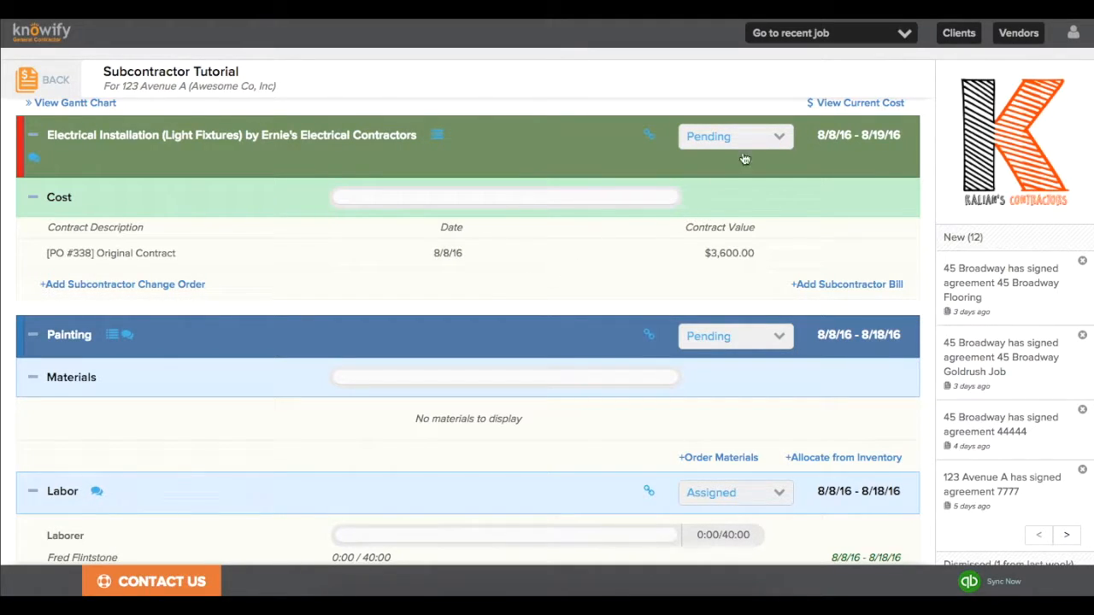
# Switch the phases to current-cost view and check the $3,600.00 PO #338 original contract.
pyautogui.click(833, 103)
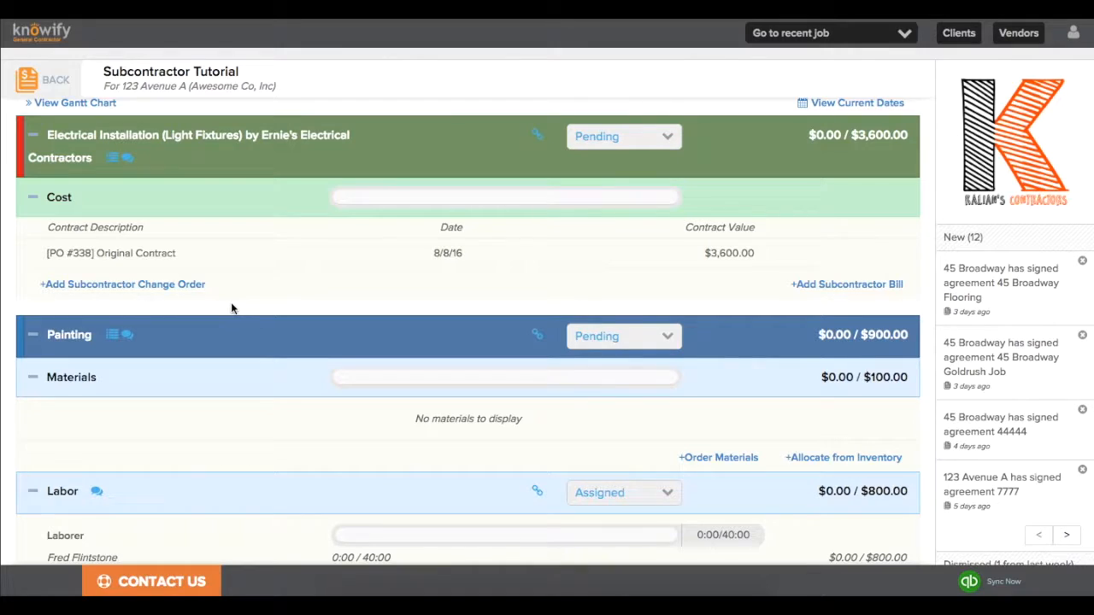
pyautogui.click(87, 258)
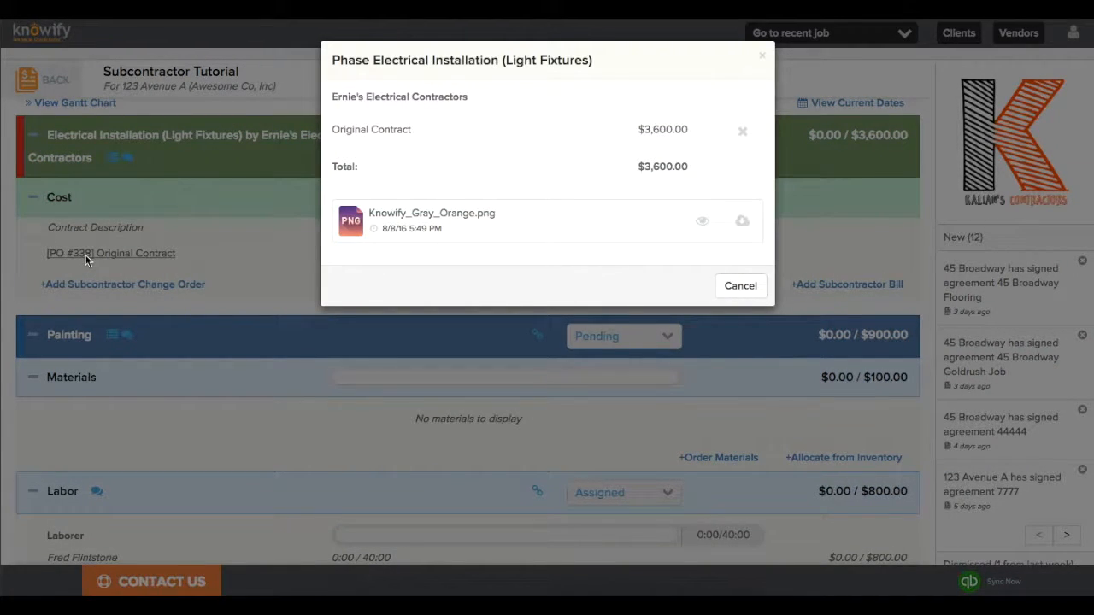
pyautogui.click(86, 255)
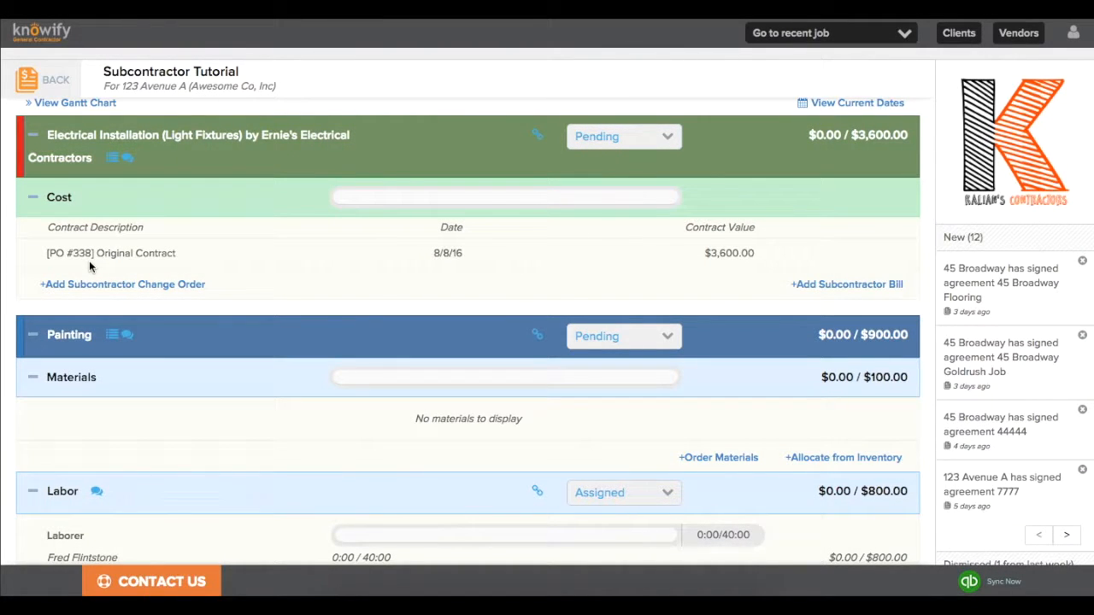
# Add a $400.00 subcontractor Change Order #1 to Electrical Installation (Light Fixtures).
pyautogui.click(128, 291)
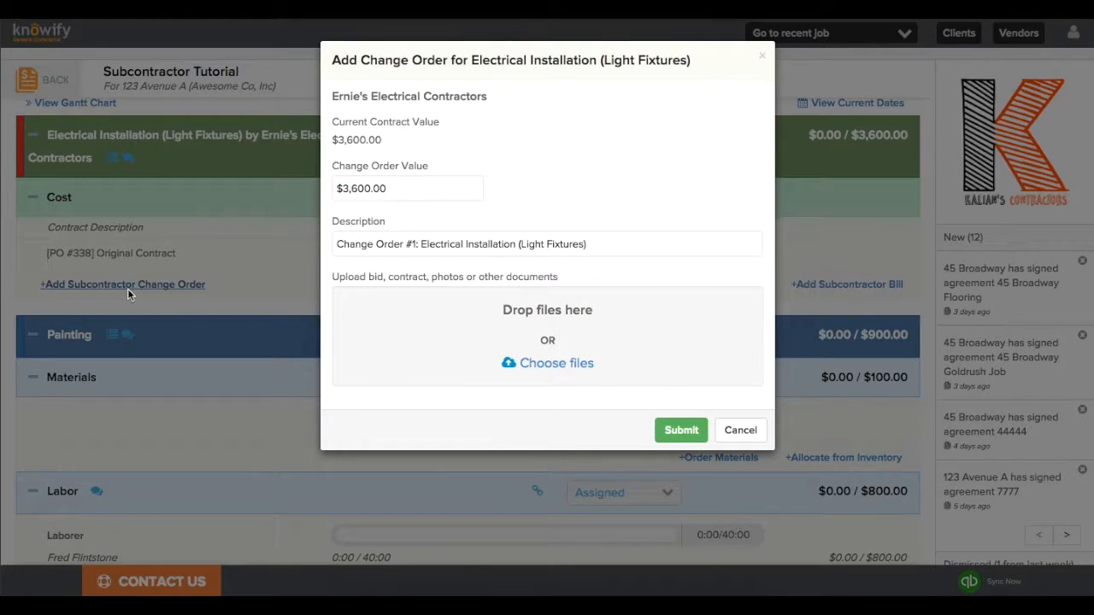
pyautogui.moveTo(388, 187); pyautogui.dragTo(333, 183)
pyautogui.write('400')
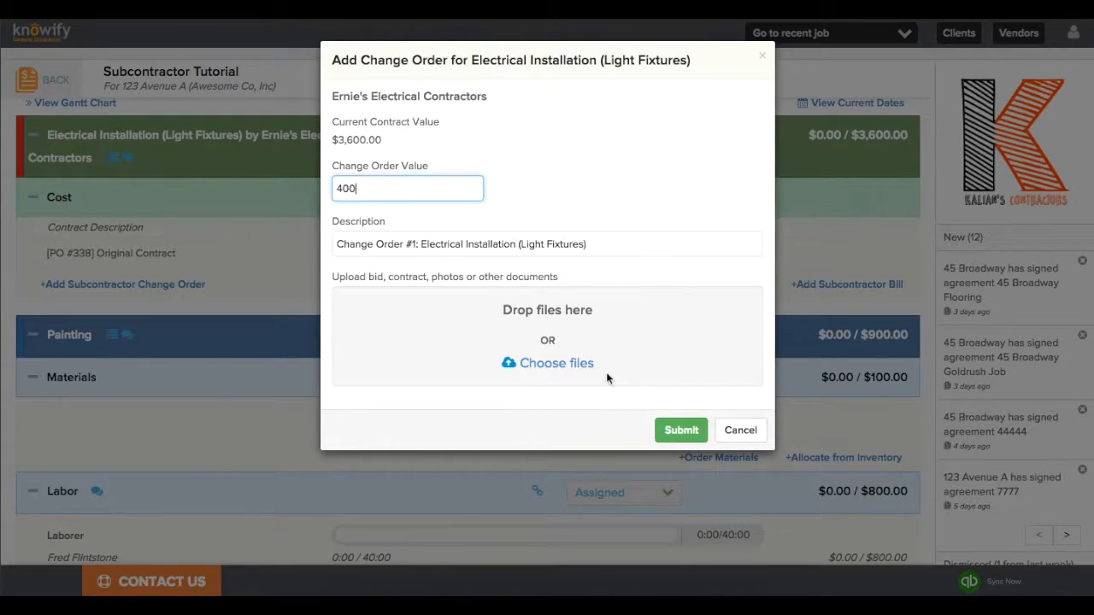
pyautogui.click(677, 429)
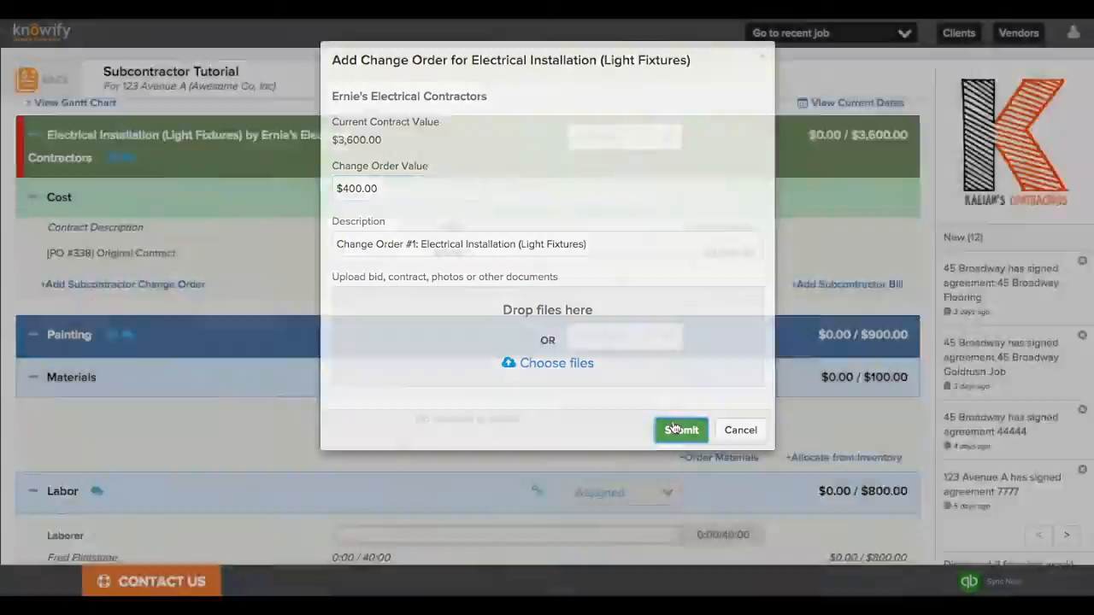
pyautogui.click(749, 203)
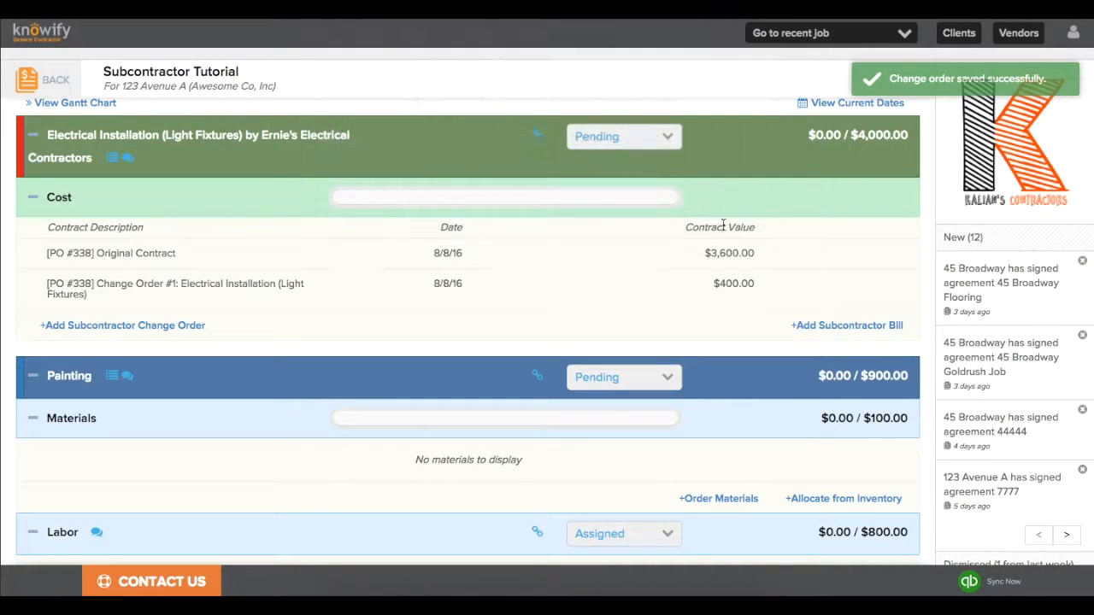
# Start a bill against the electrical PO, entering the invoice number and NET7 payment terms.
pyautogui.click(825, 334)
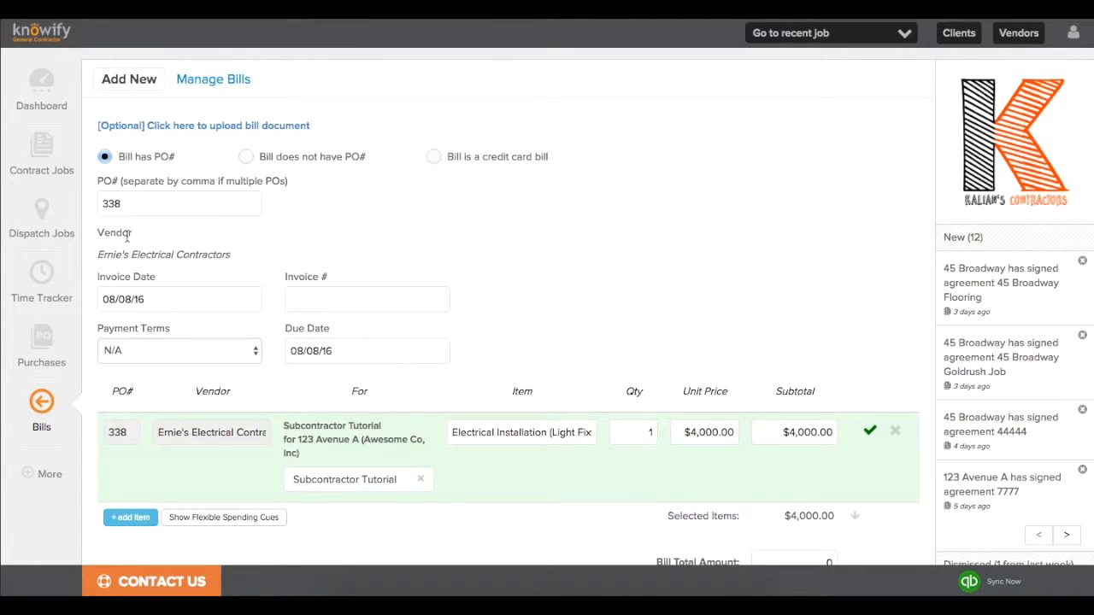
pyautogui.moveTo(127, 203); pyautogui.dragTo(94, 204)
pyautogui.click(183, 245)
pyautogui.click(315, 299)
pyautogui.write('9999')
pyautogui.click(237, 350)
pyautogui.click(234, 363)
pyautogui.scroll(-2, 359, 379)
pyautogui.scroll(-3, 359, 379)
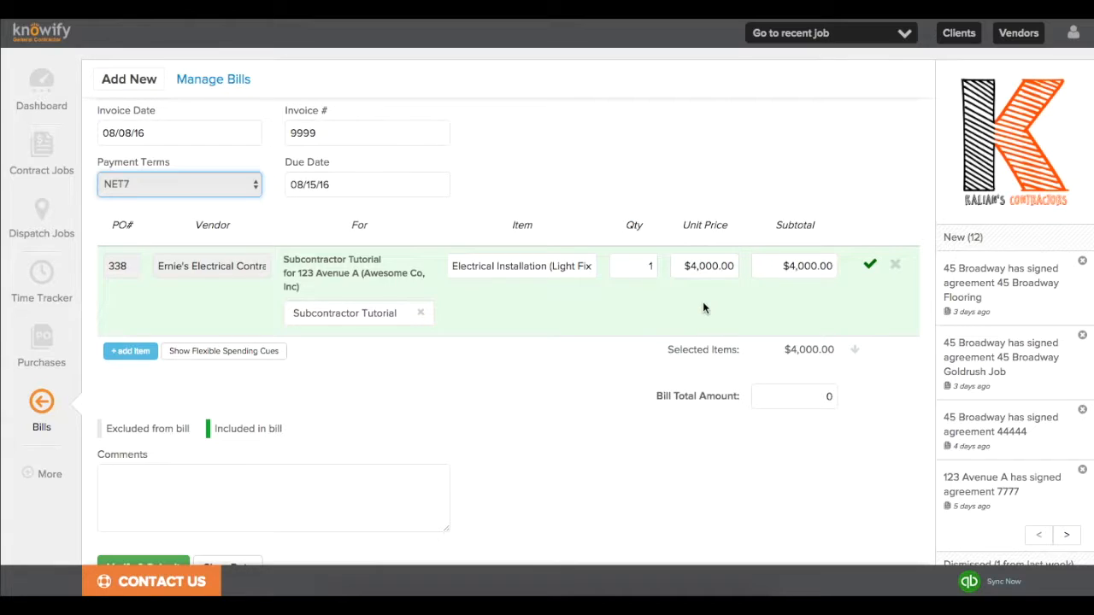
# Set the unit price to 2000 for a $2,000.00 total and submit without sending to QuickBooks.
pyautogui.click(855, 349)
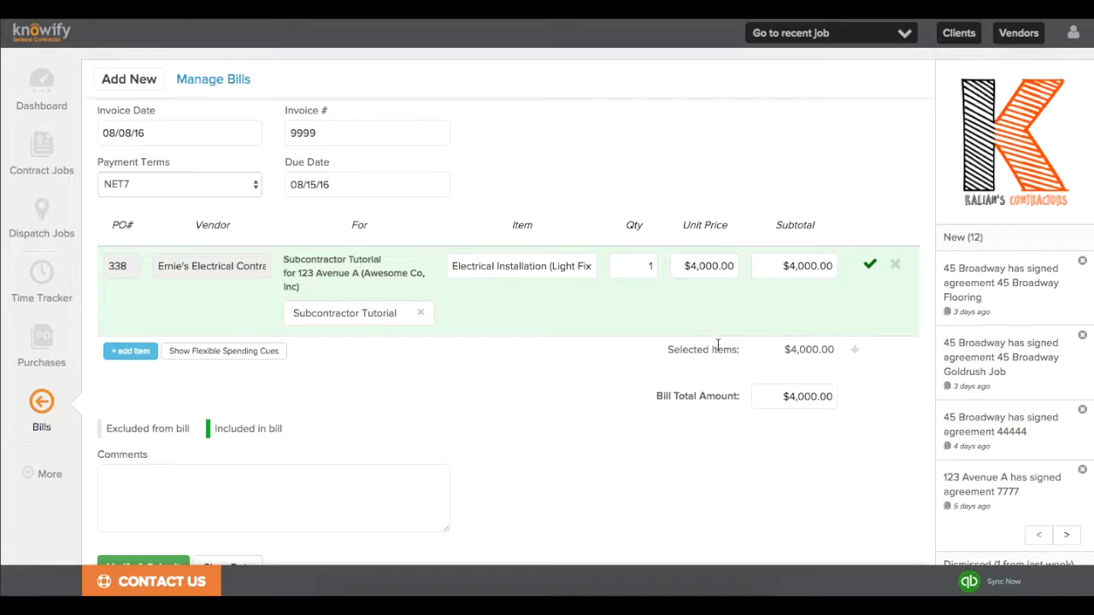
pyautogui.moveTo(684, 265); pyautogui.dragTo(747, 266)
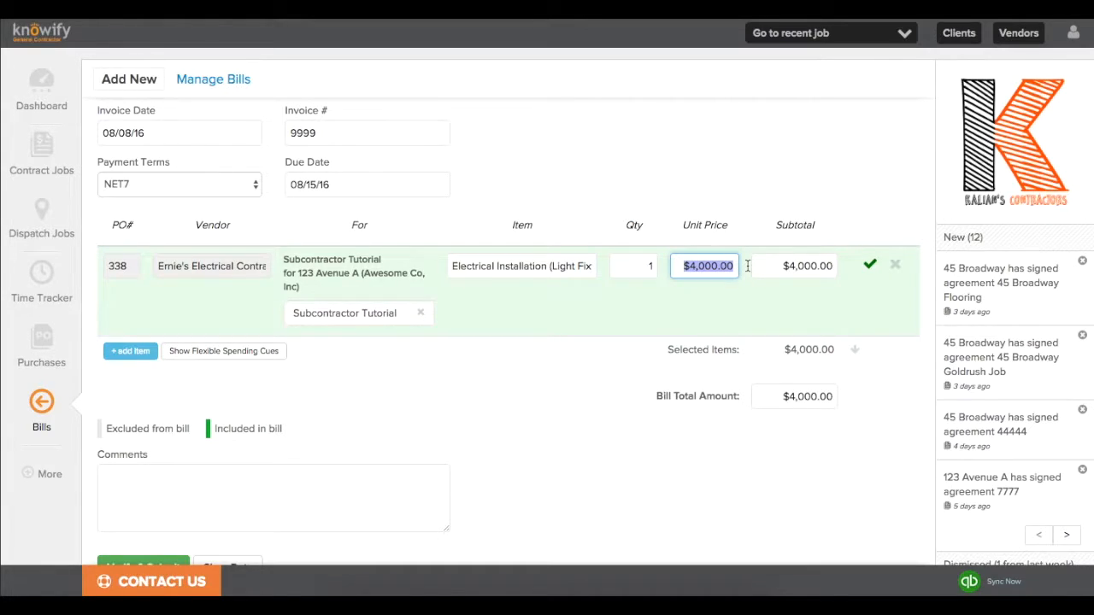
pyautogui.write('2000')
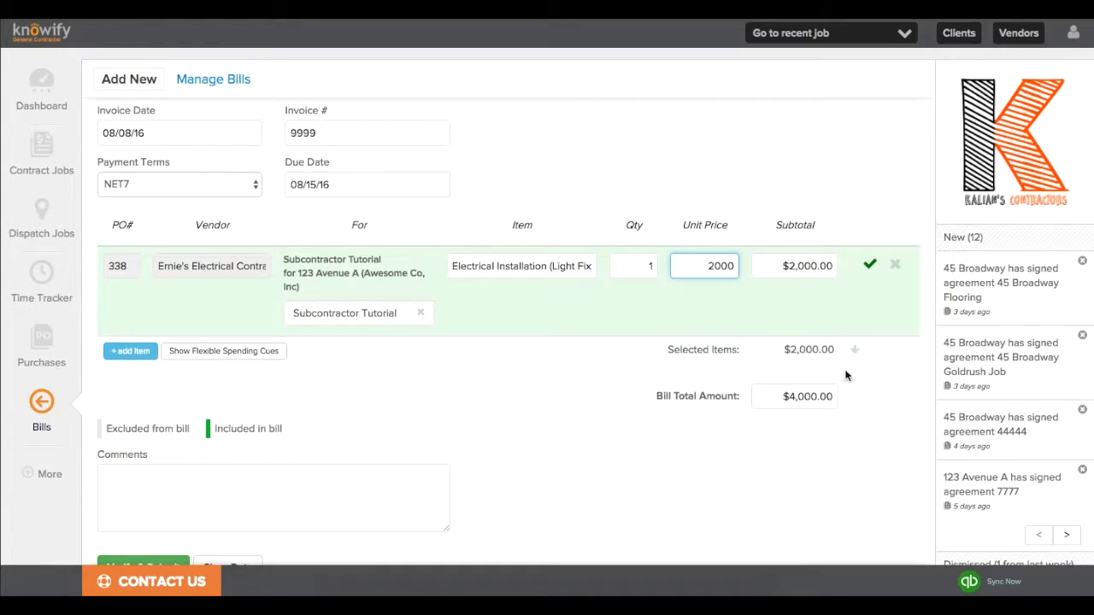
pyautogui.click(854, 350)
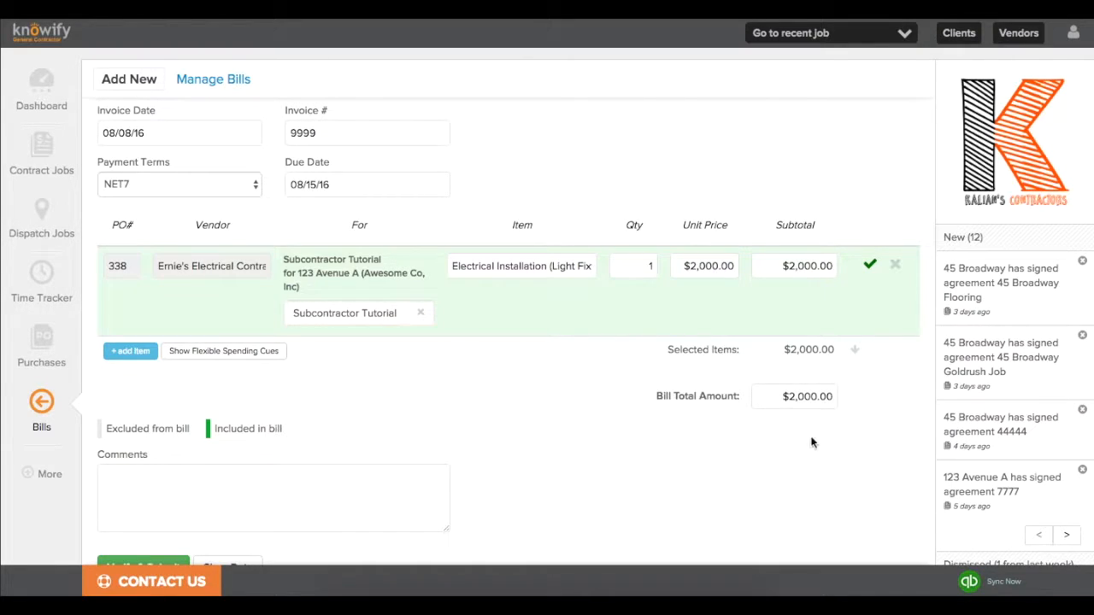
pyautogui.scroll(-1, 756, 456)
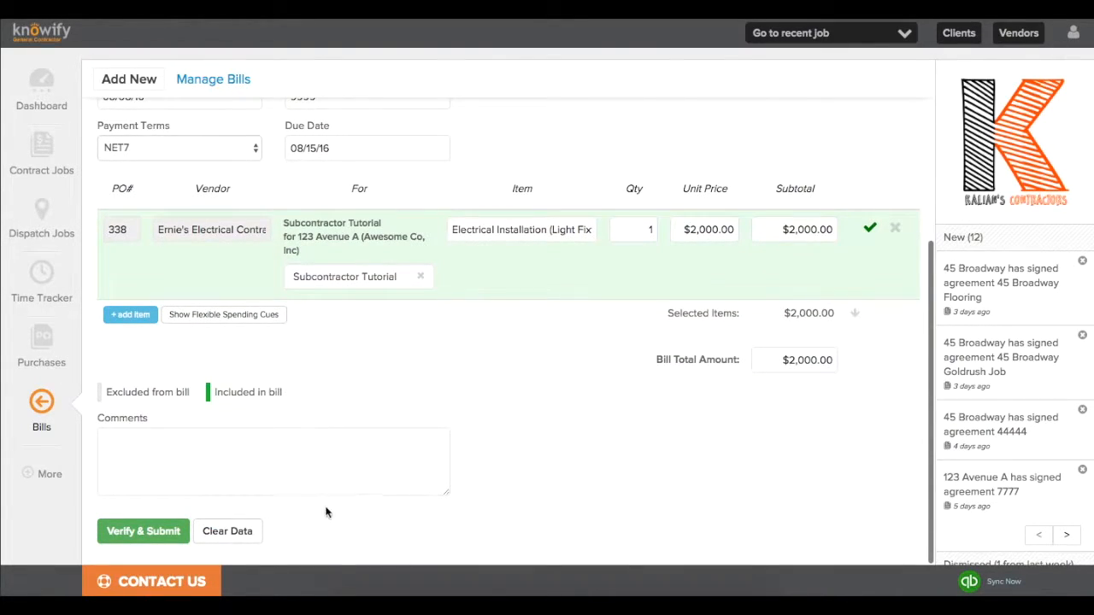
pyautogui.click(173, 523)
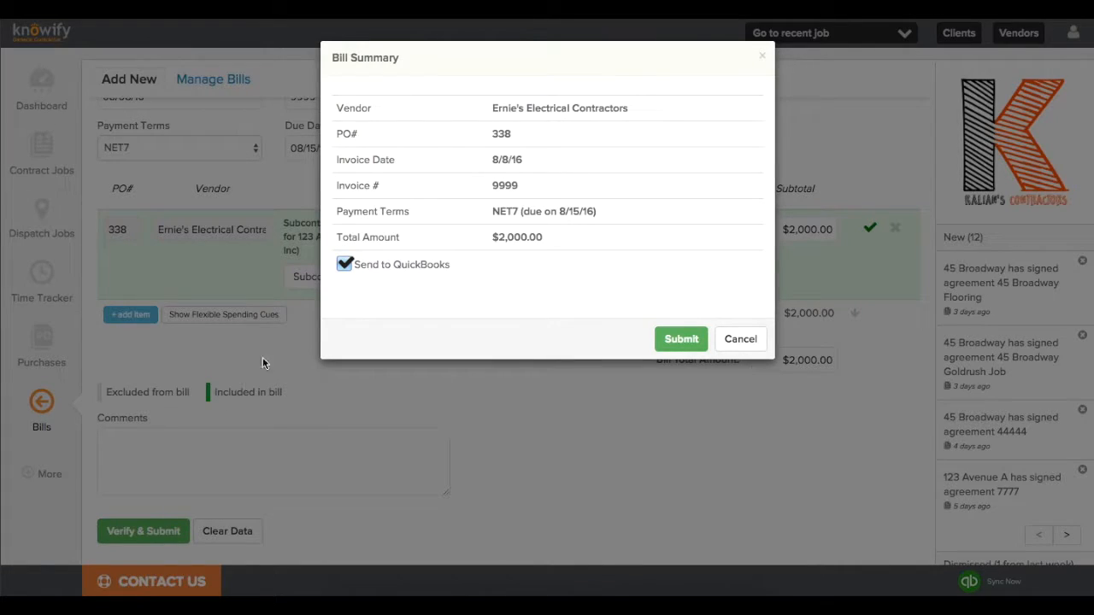
pyautogui.click(344, 264)
pyautogui.click(664, 340)
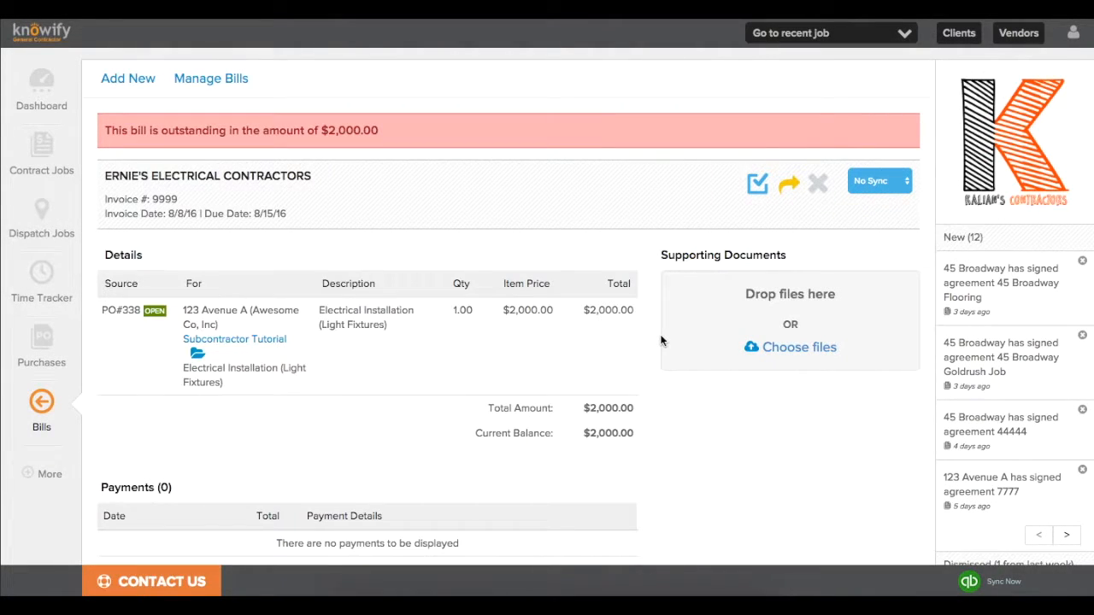
# Review electrical PO #338's details in Purchases, then return to the Subcontractor Tutorial job.
pyautogui.click(25, 368)
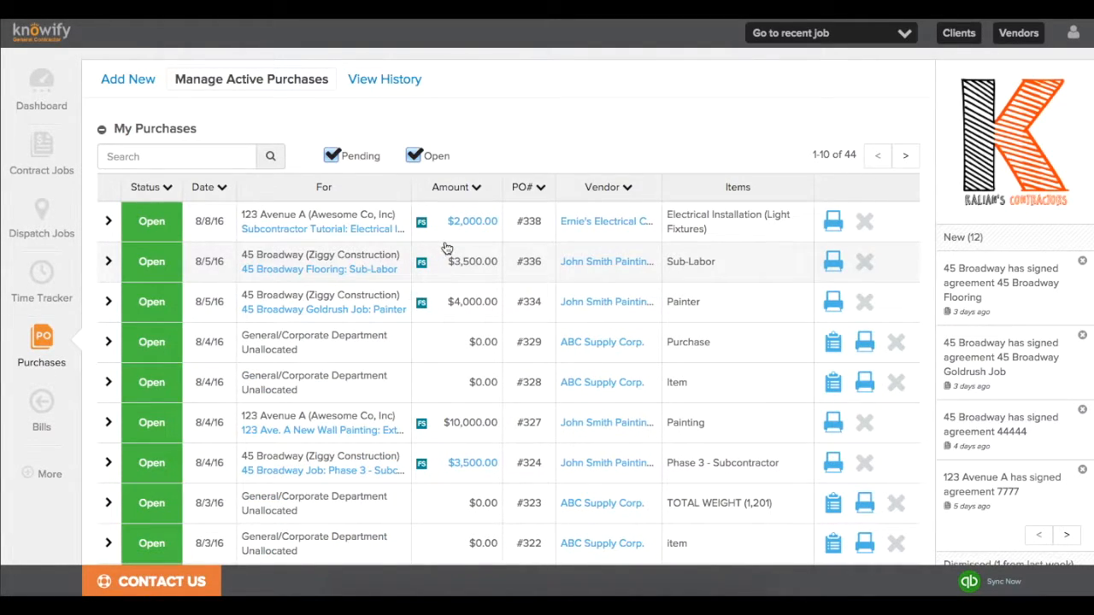
pyautogui.moveTo(481, 234)
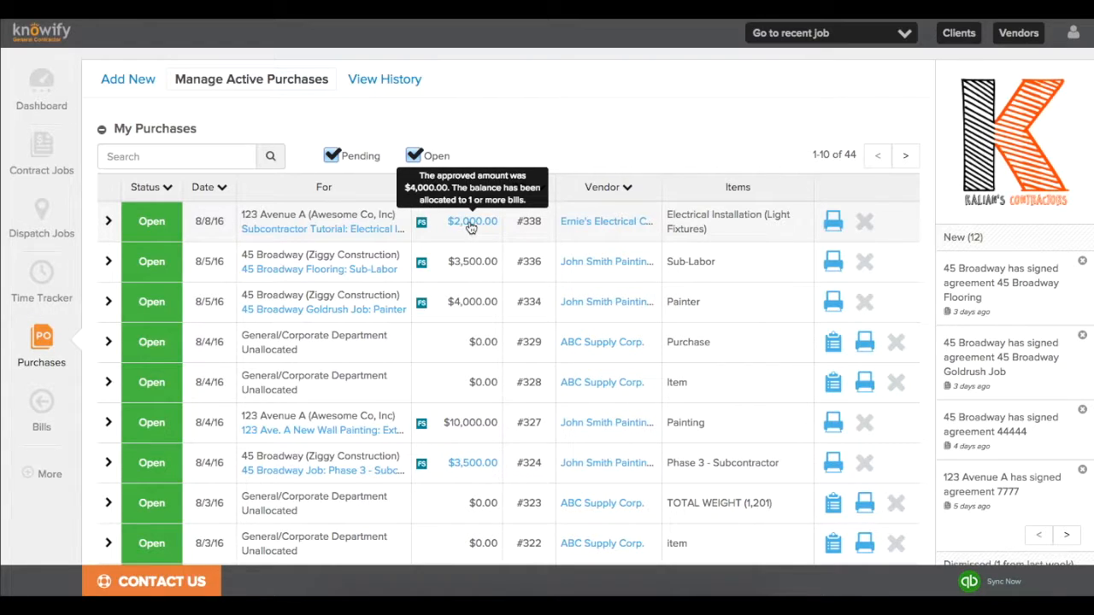
pyautogui.click(418, 220)
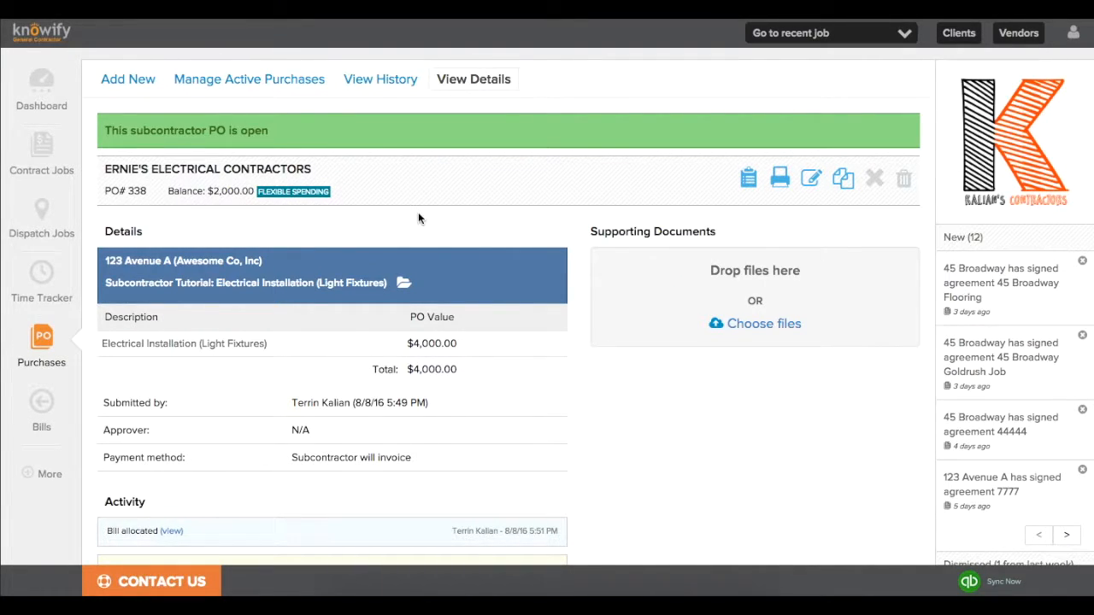
pyautogui.scroll(-2, 418, 218)
pyautogui.scroll(-3, 417, 218)
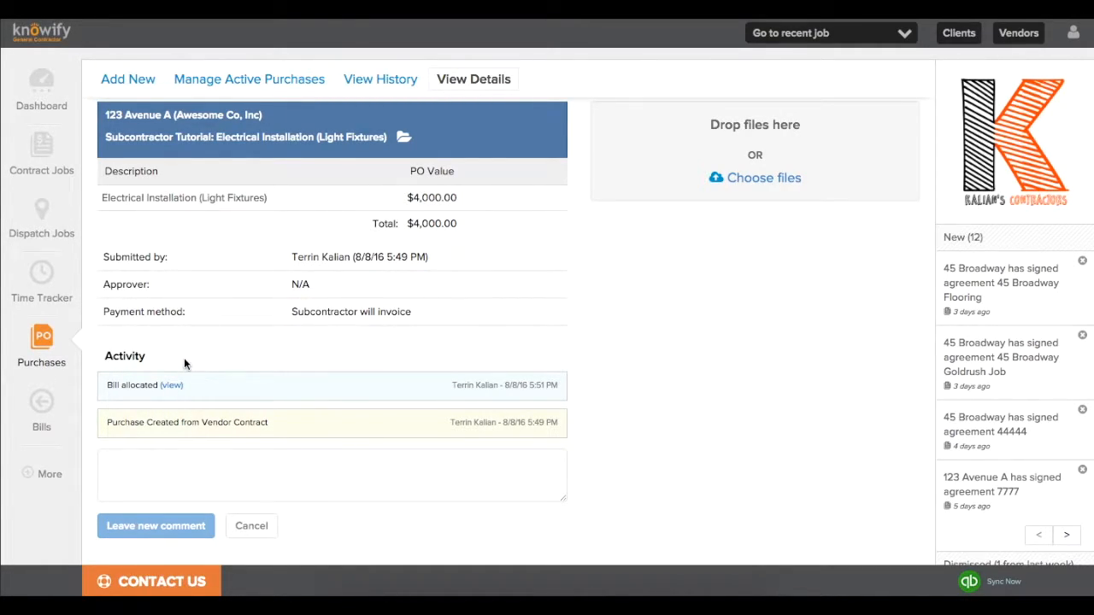
pyautogui.click(774, 34)
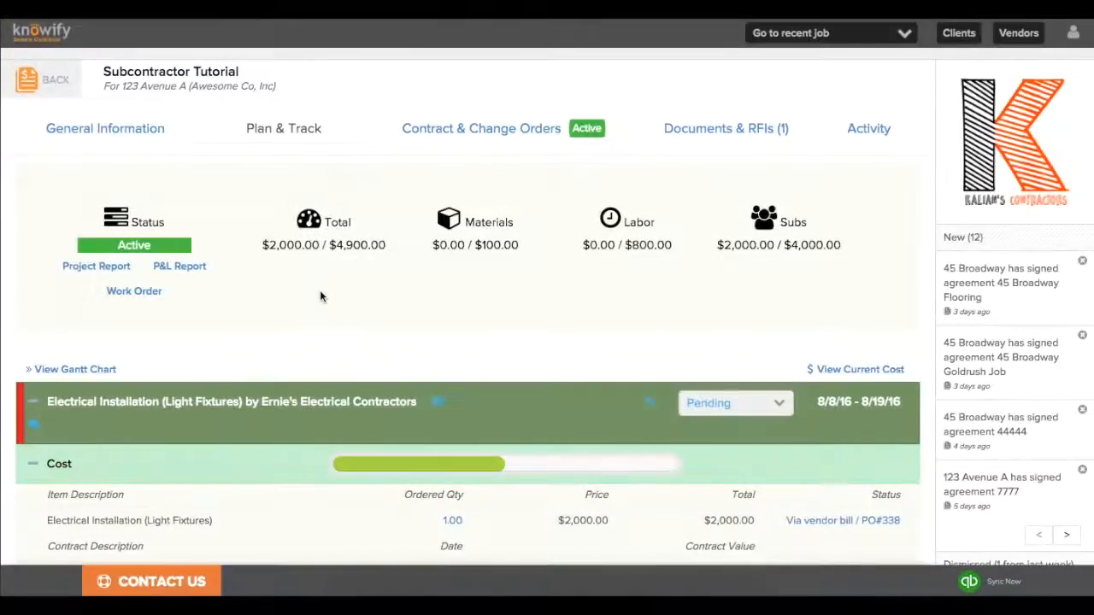
pyautogui.moveTo(268, 245); pyautogui.dragTo(314, 246)
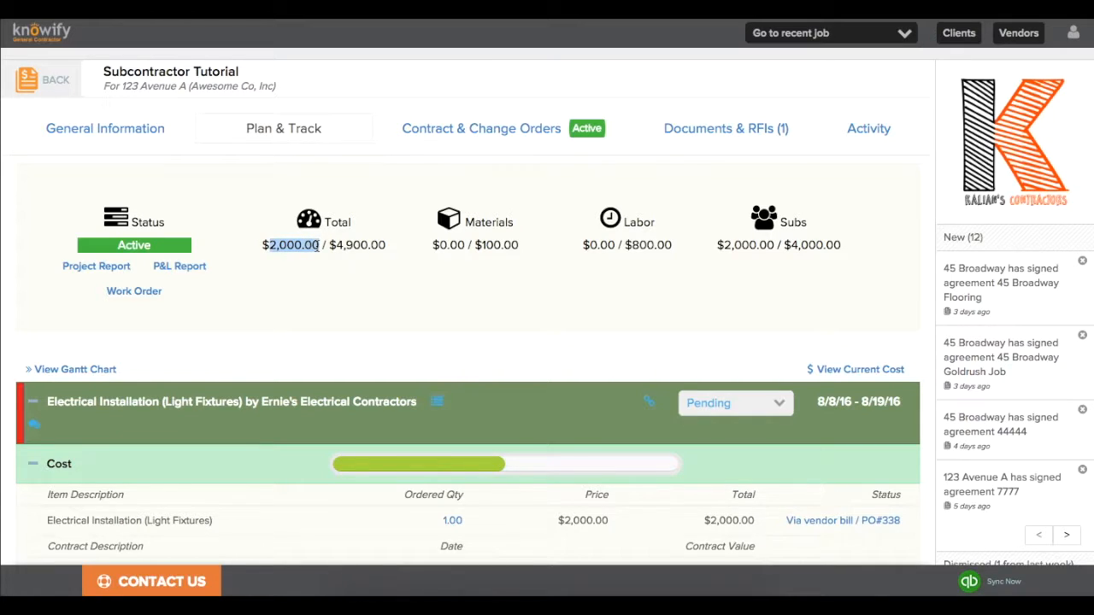
pyautogui.click(716, 243)
pyautogui.moveTo(717, 243); pyautogui.dragTo(779, 244)
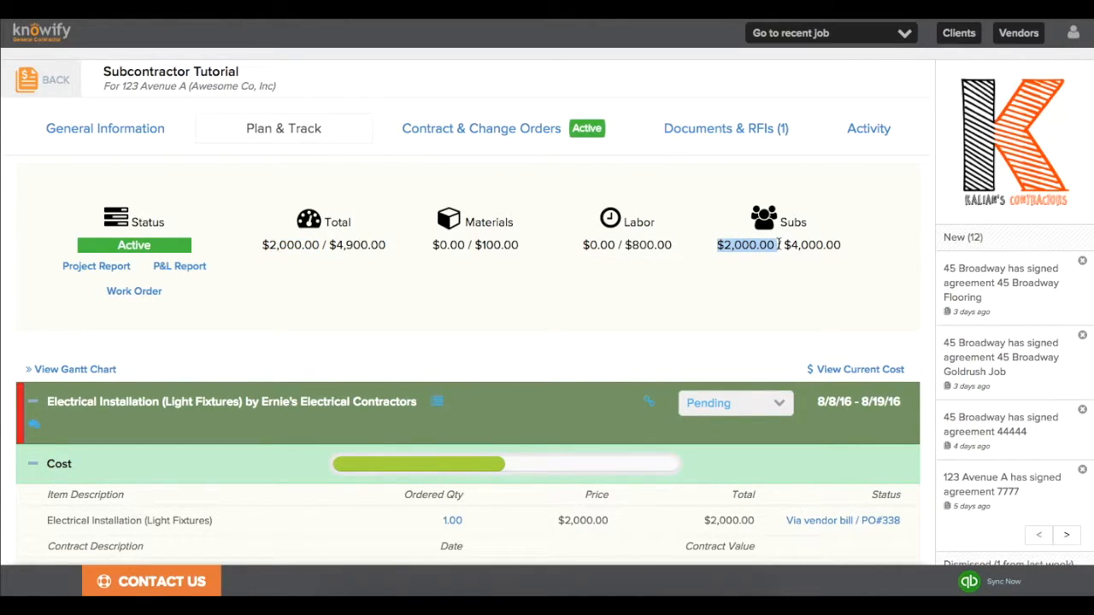
pyautogui.click(766, 253)
pyautogui.scroll(-3, 763, 262)
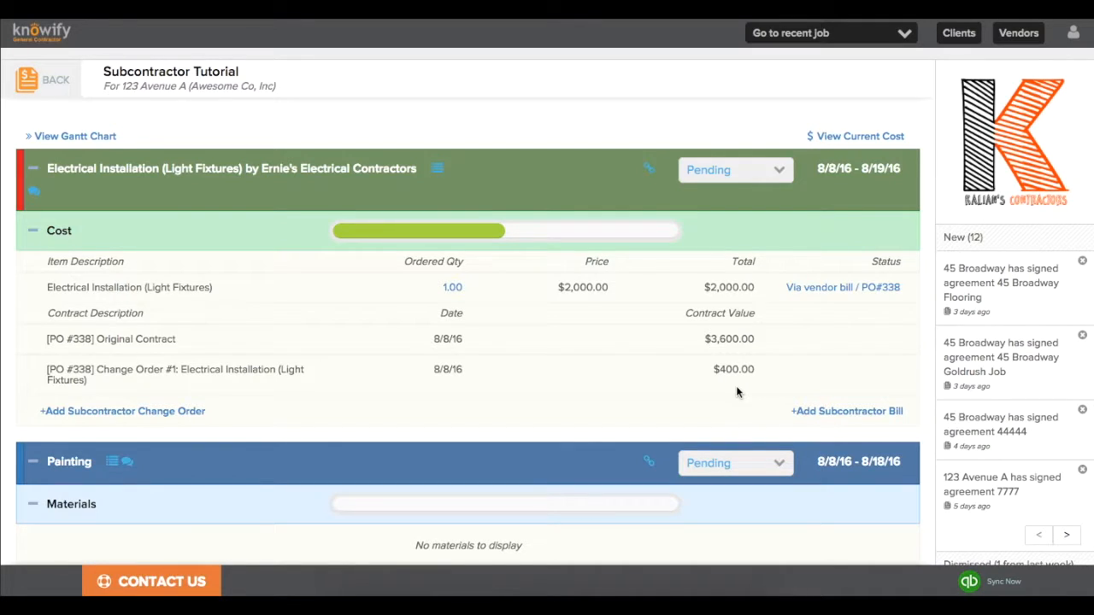
pyautogui.scroll(-3, 737, 391)
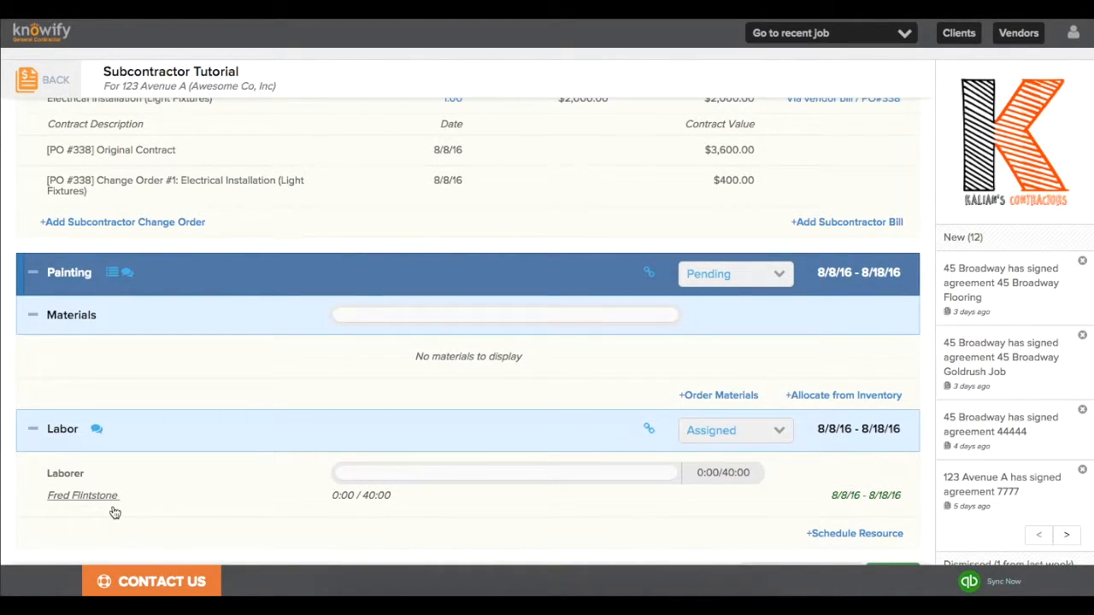
# Load the Painting laborer's timesheet in Time Tracker.
pyautogui.click(53, 97)
pyautogui.click(42, 276)
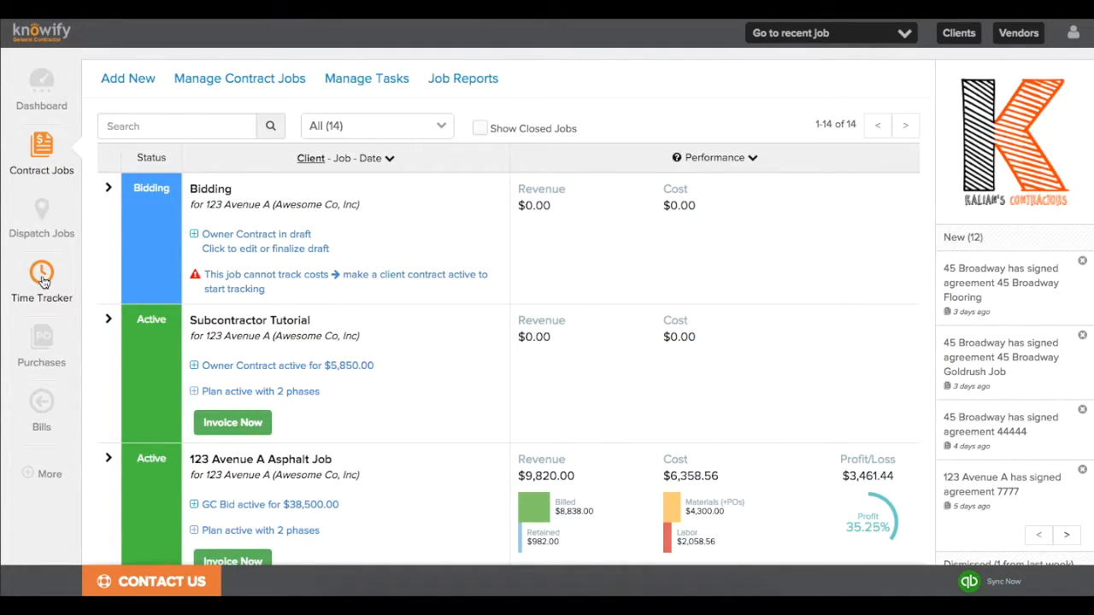
pyautogui.click(334, 129)
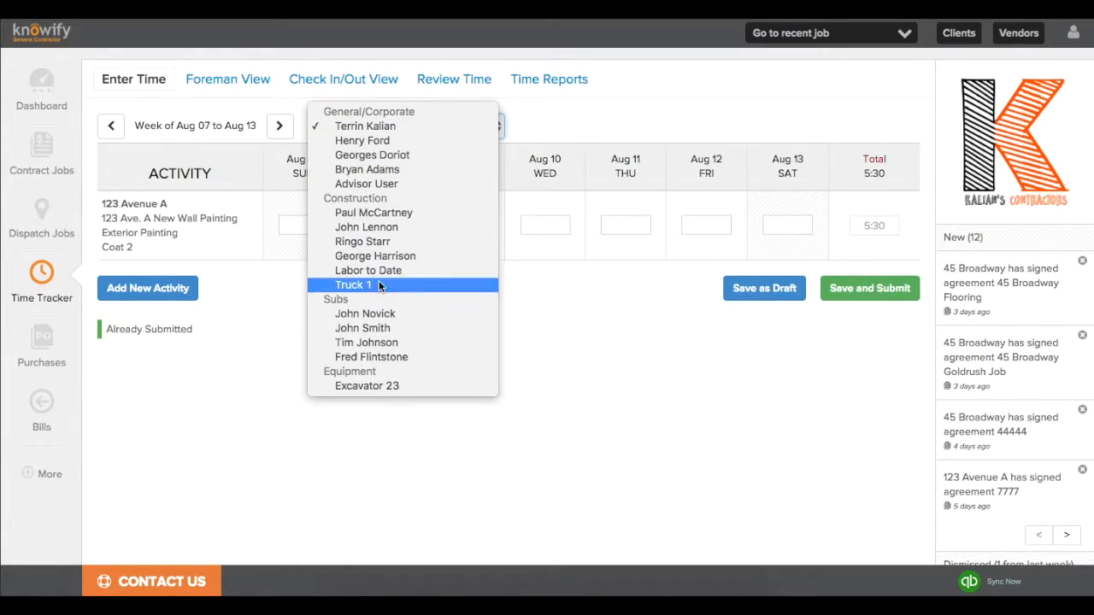
pyautogui.click(374, 357)
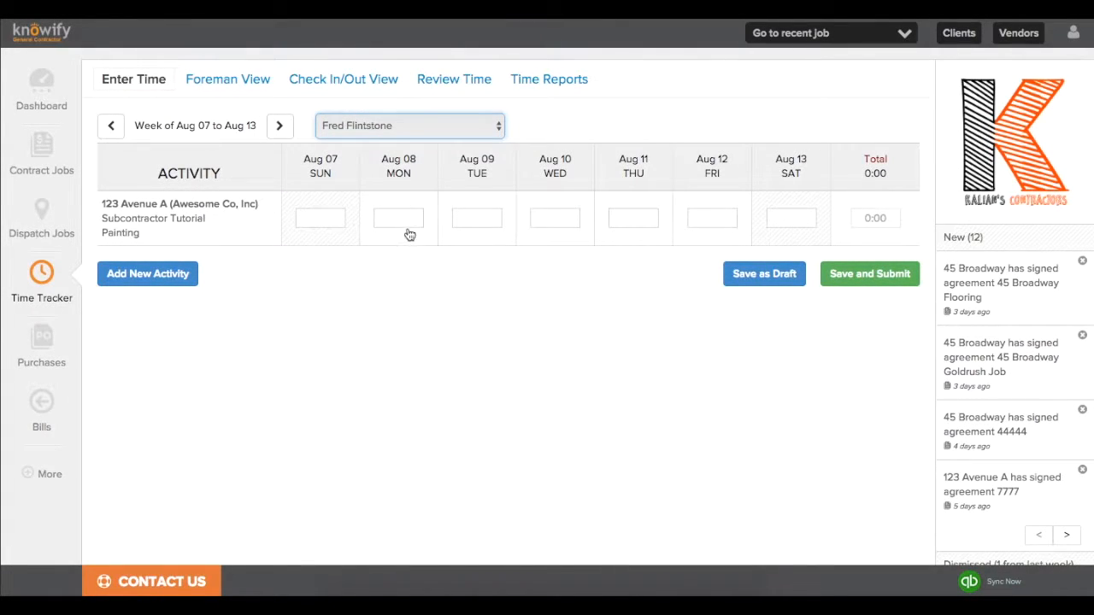
# Log 8:00 hours on Aug 08 and submit the week's timesheet.
pyautogui.click(400, 220)
pyautogui.write('8:00')
pyautogui.click(450, 335)
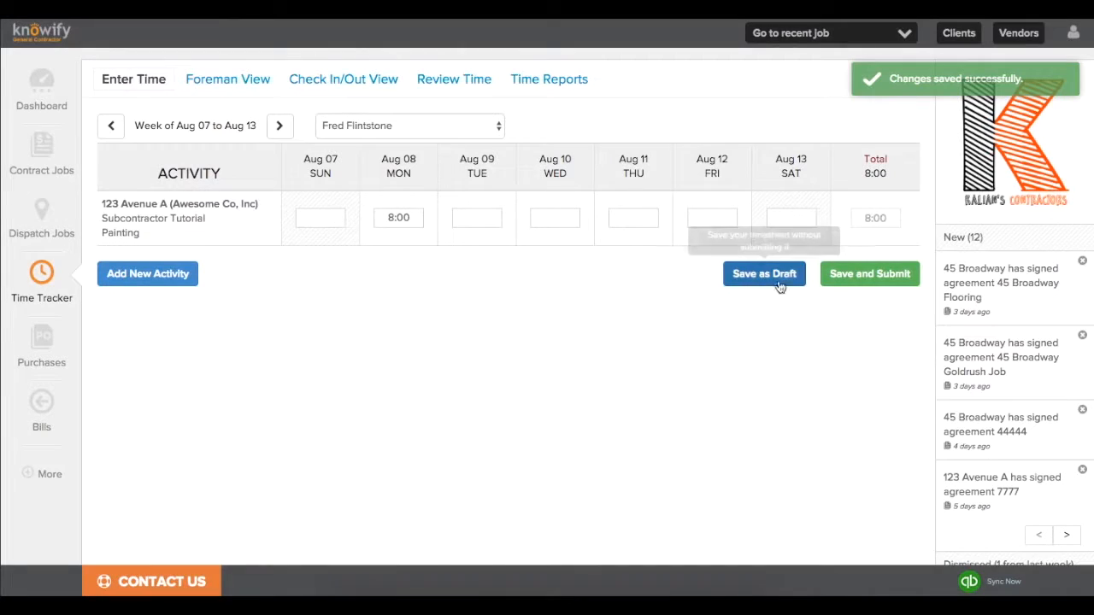
pyautogui.click(869, 273)
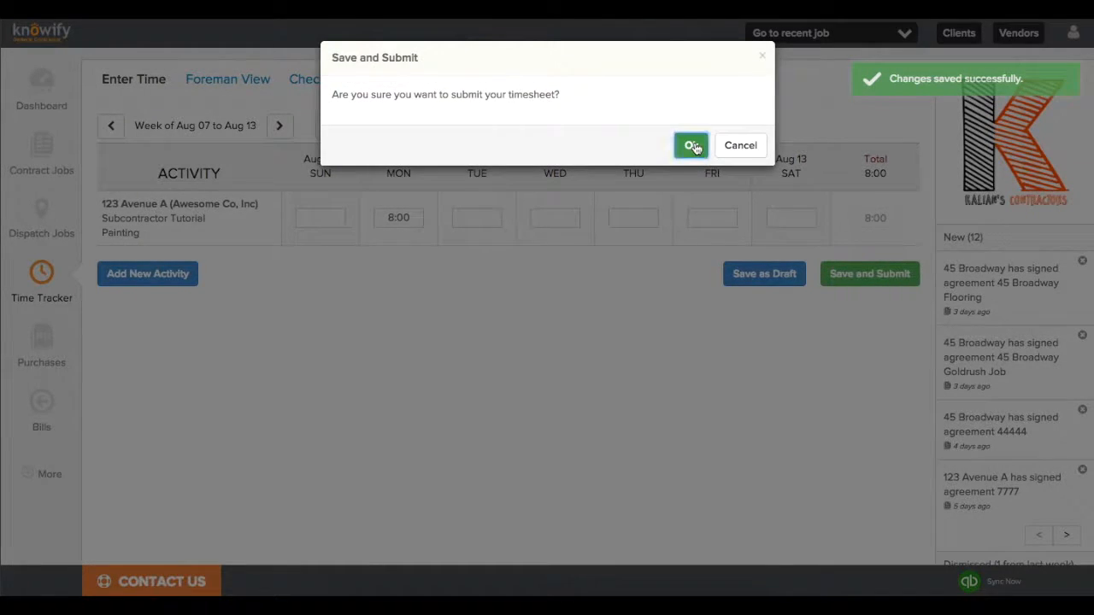
pyautogui.click(692, 146)
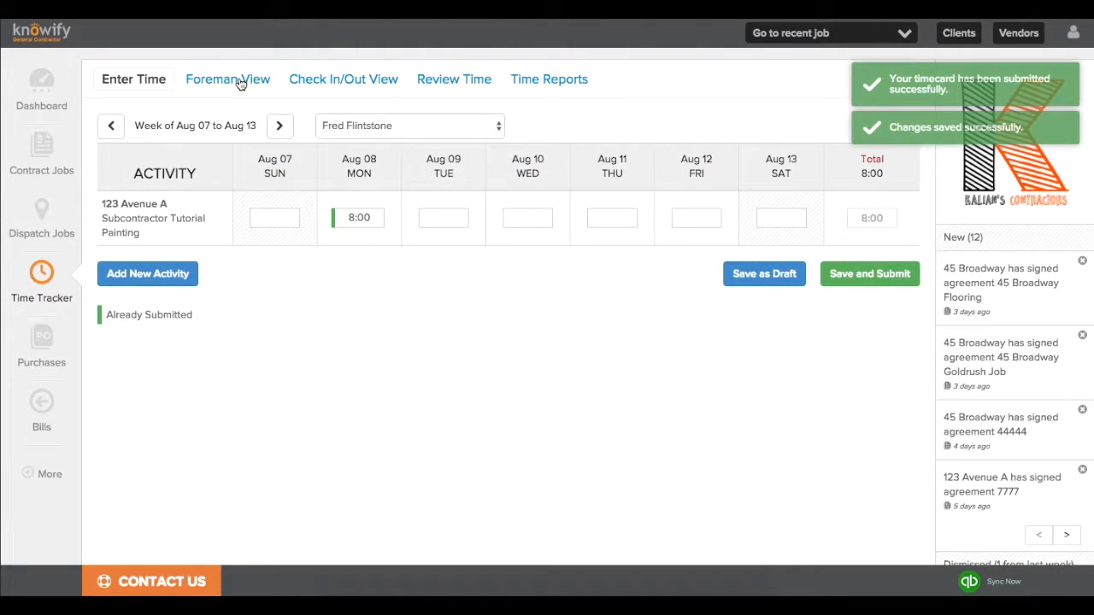
pyautogui.click(240, 81)
# Log 8 hours on Tuesday 8/9/16 for Subcontractor Tutorial Painting and submit the entry.
pyautogui.click(244, 125)
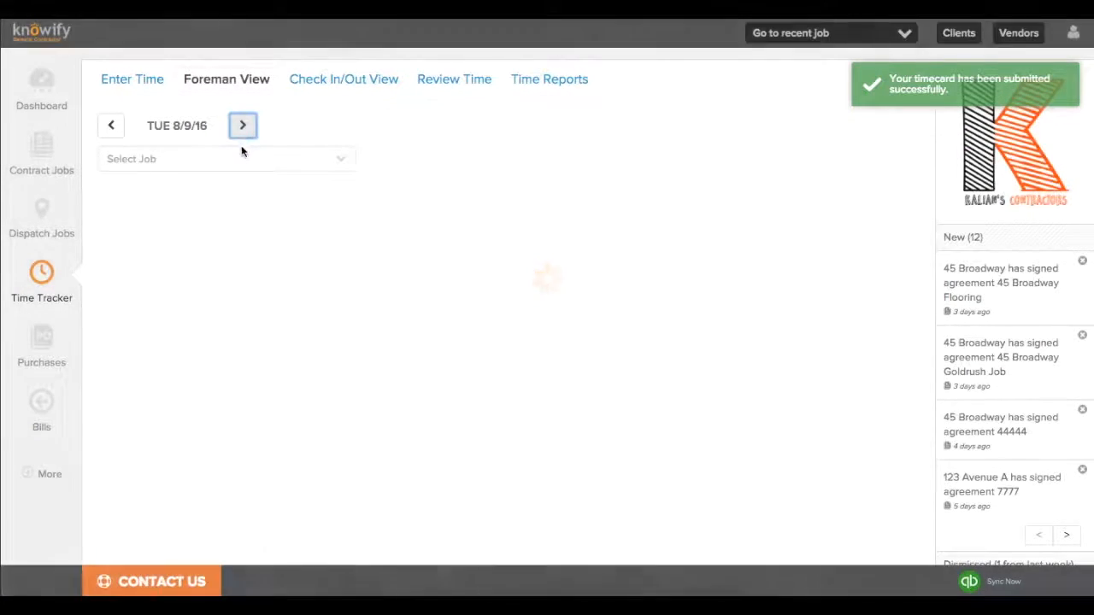
pyautogui.click(241, 152)
pyautogui.scroll(-3, 240, 211)
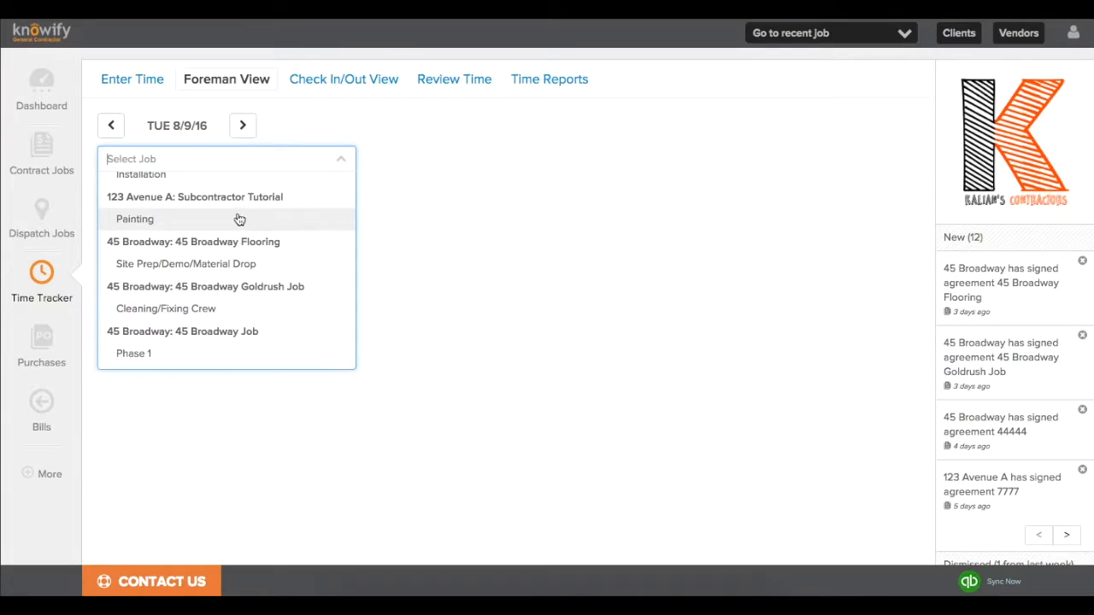
pyautogui.click(239, 218)
pyautogui.click(350, 213)
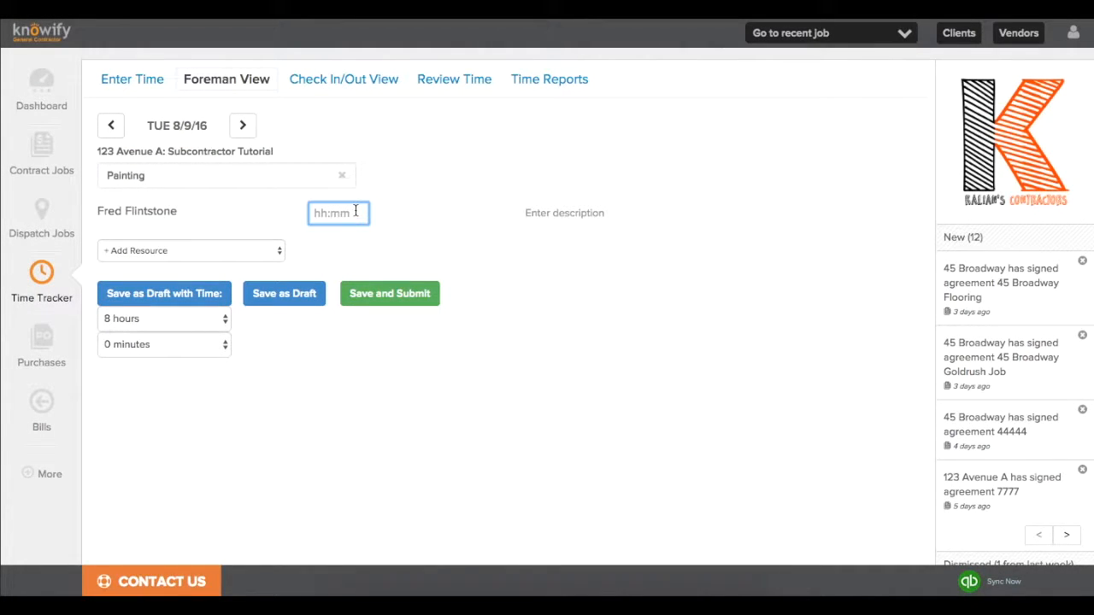
pyautogui.write('8')
pyautogui.click(382, 272)
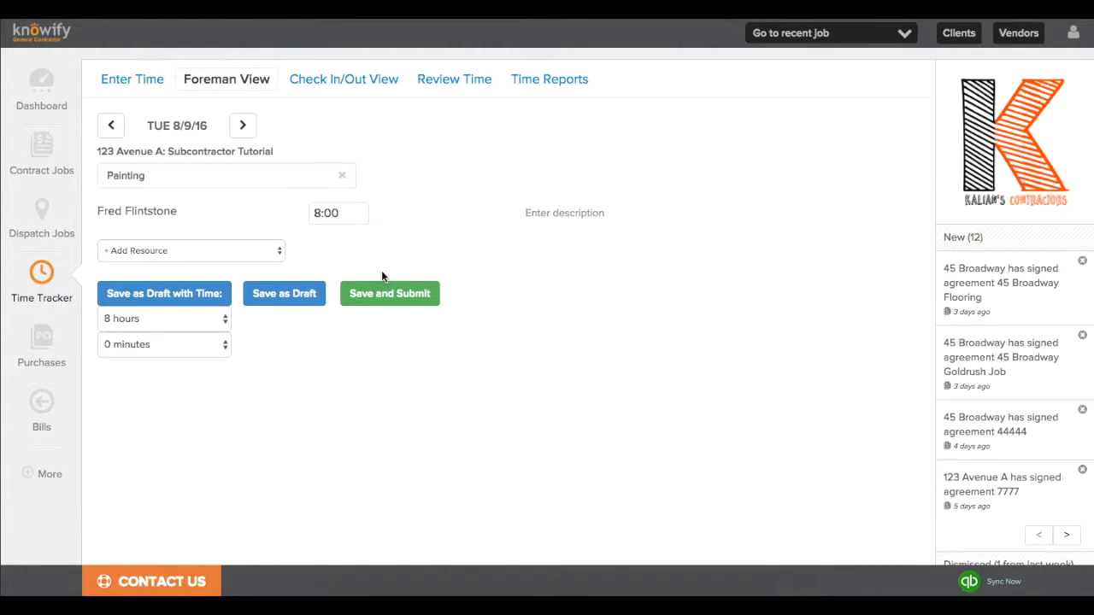
pyautogui.click(381, 293)
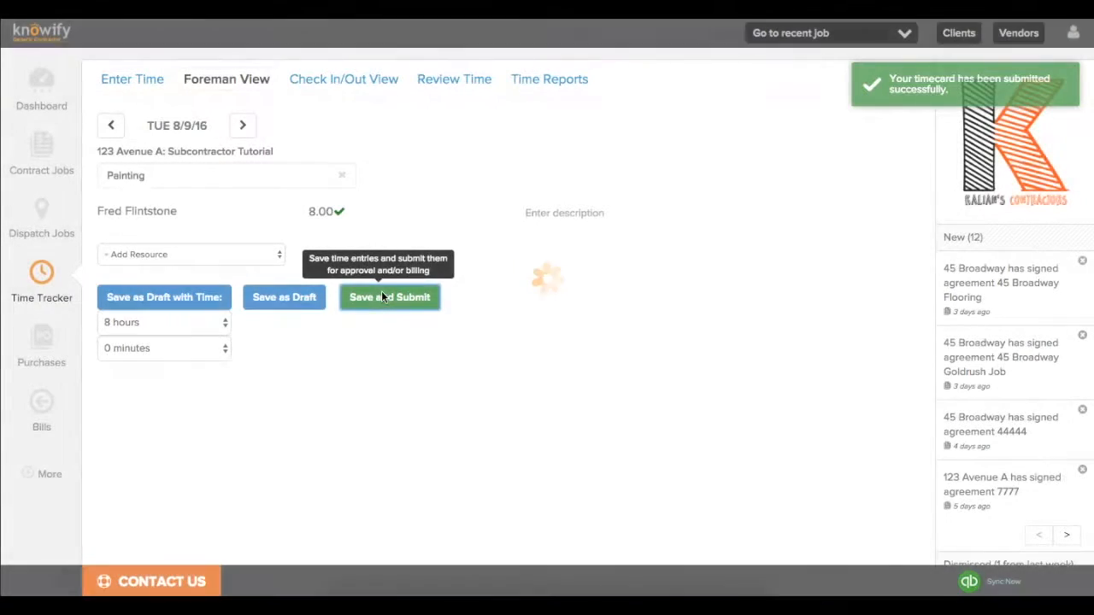
# Approve both 8:00 Painting entries for 8/8/16 and 8/9/16, totalling $320.00.
pyautogui.click(436, 90)
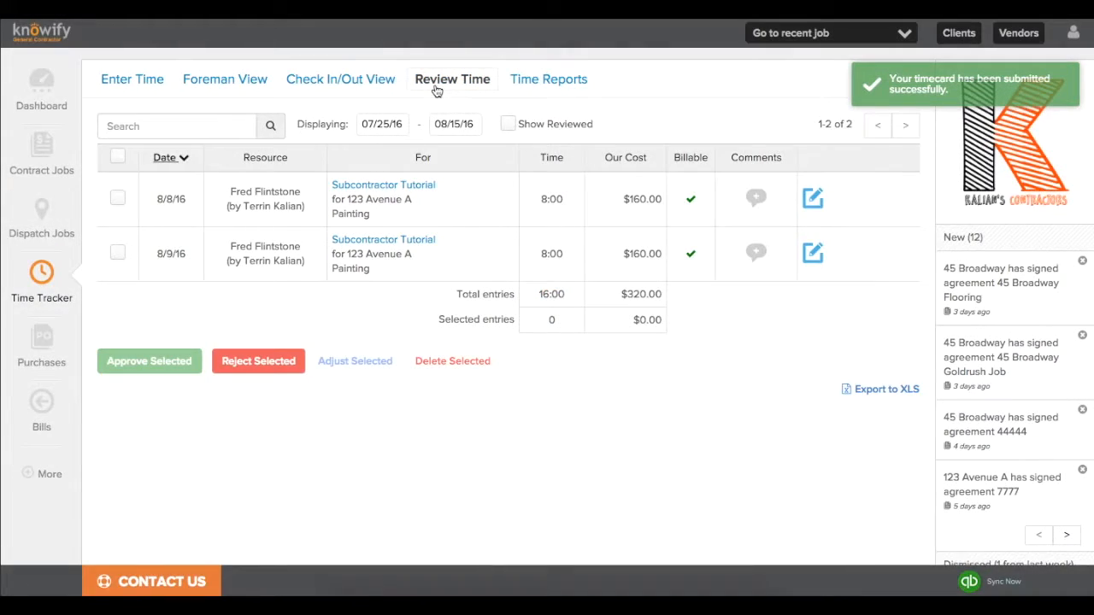
pyautogui.moveTo(227, 263); pyautogui.dragTo(301, 287)
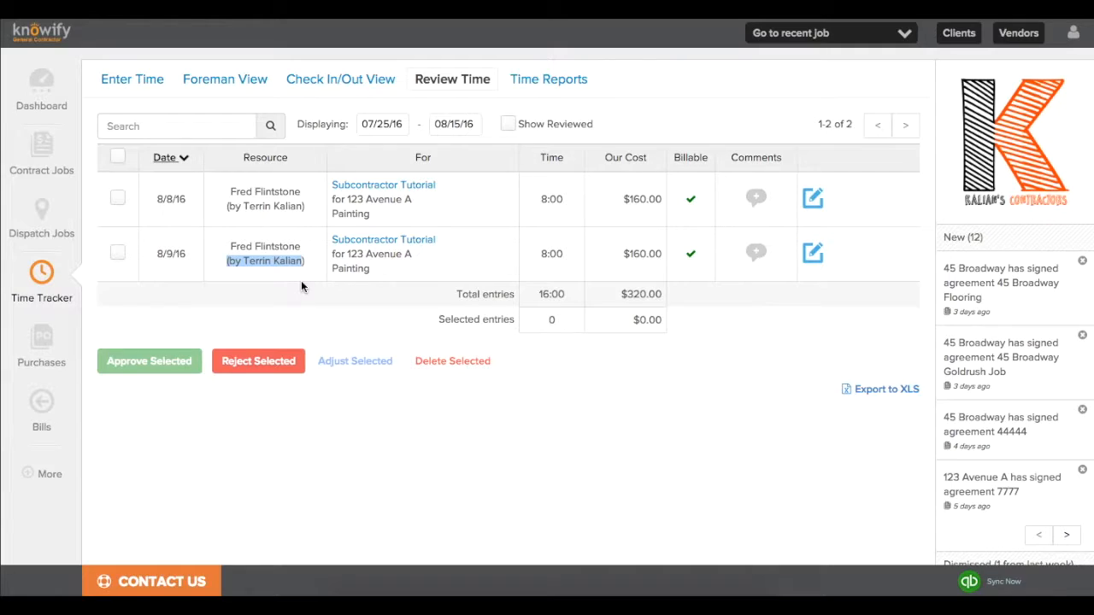
pyautogui.click(301, 283)
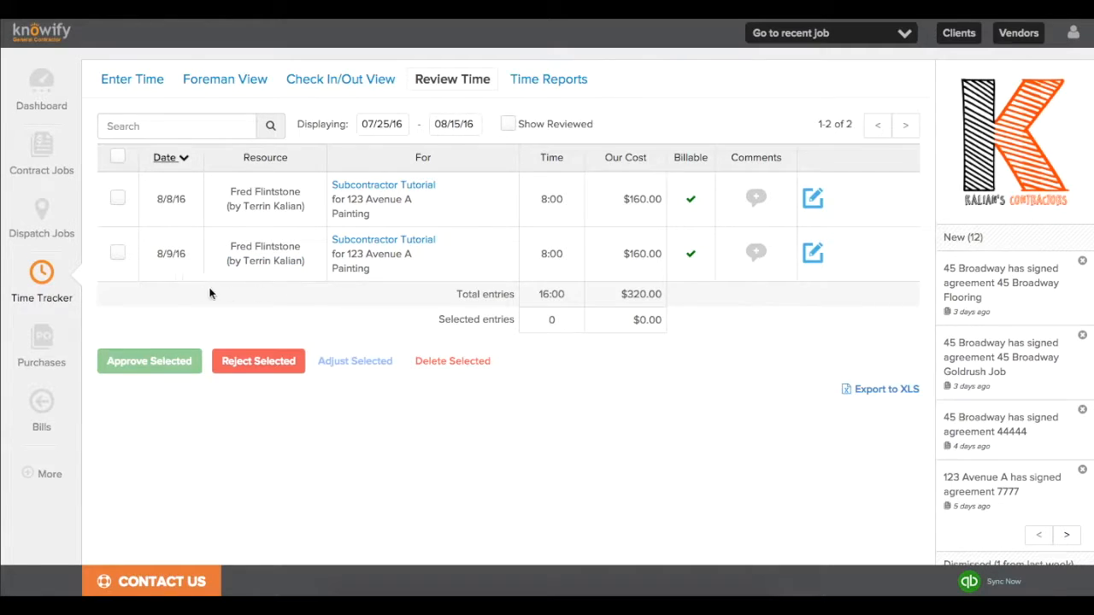
pyautogui.click(117, 252)
pyautogui.click(118, 199)
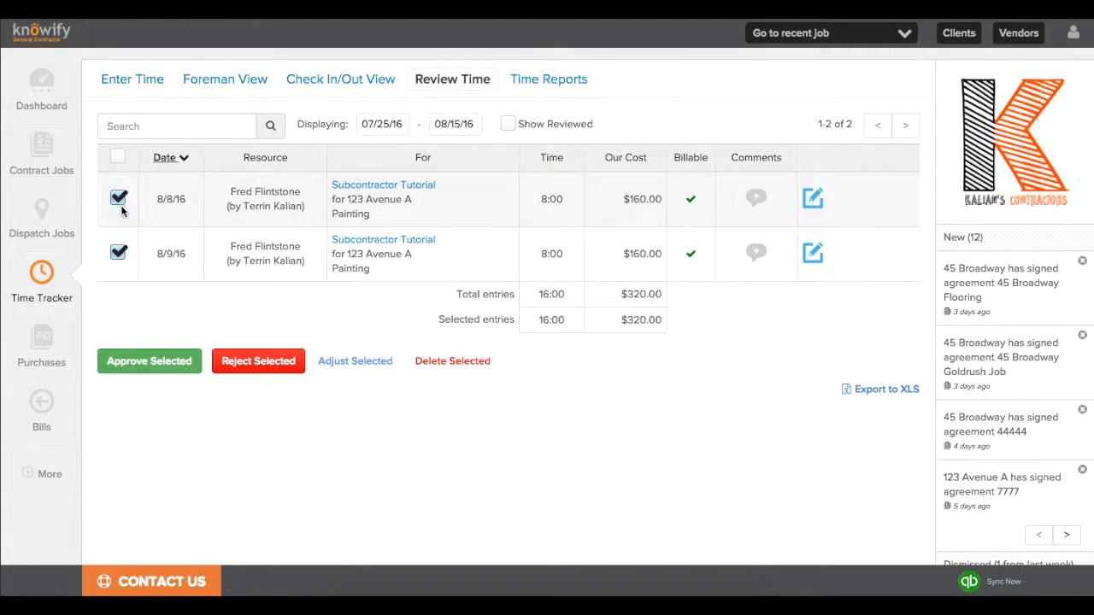
pyautogui.click(152, 361)
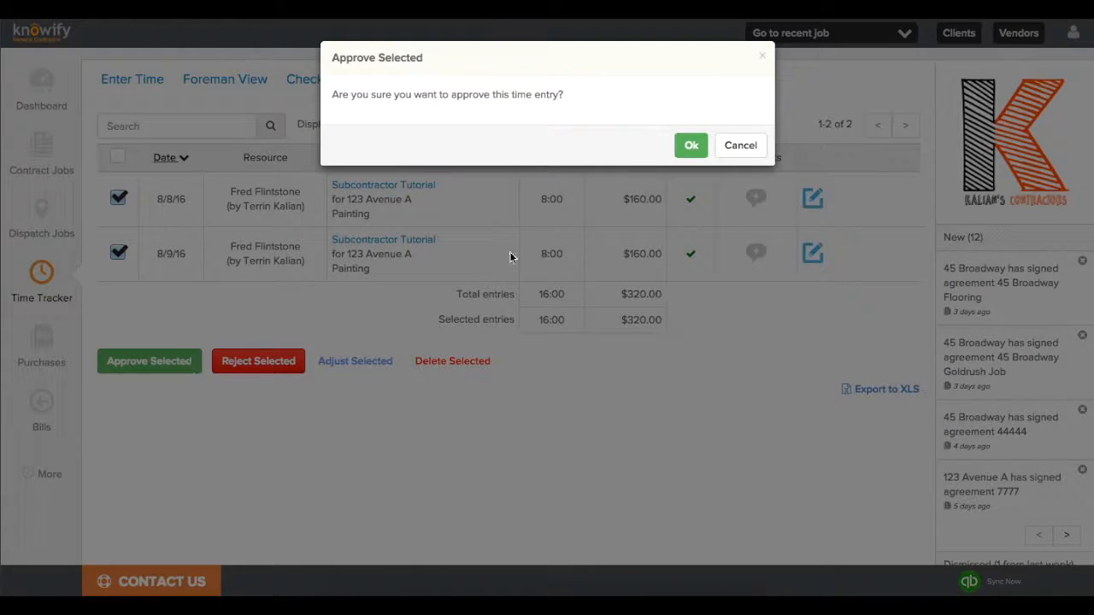
pyautogui.click(684, 152)
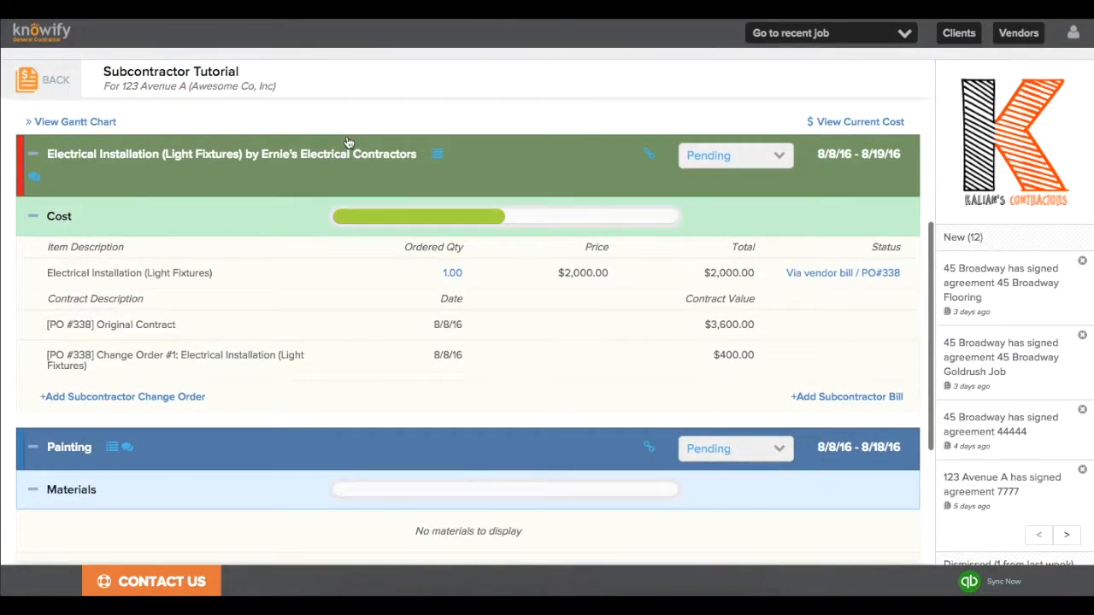
# Scroll the Plan & Track page to check Painting labor at 16:00 of 40:00 hours.
pyautogui.scroll(-5, 346, 141)
pyautogui.scroll(-1, 349, 143)
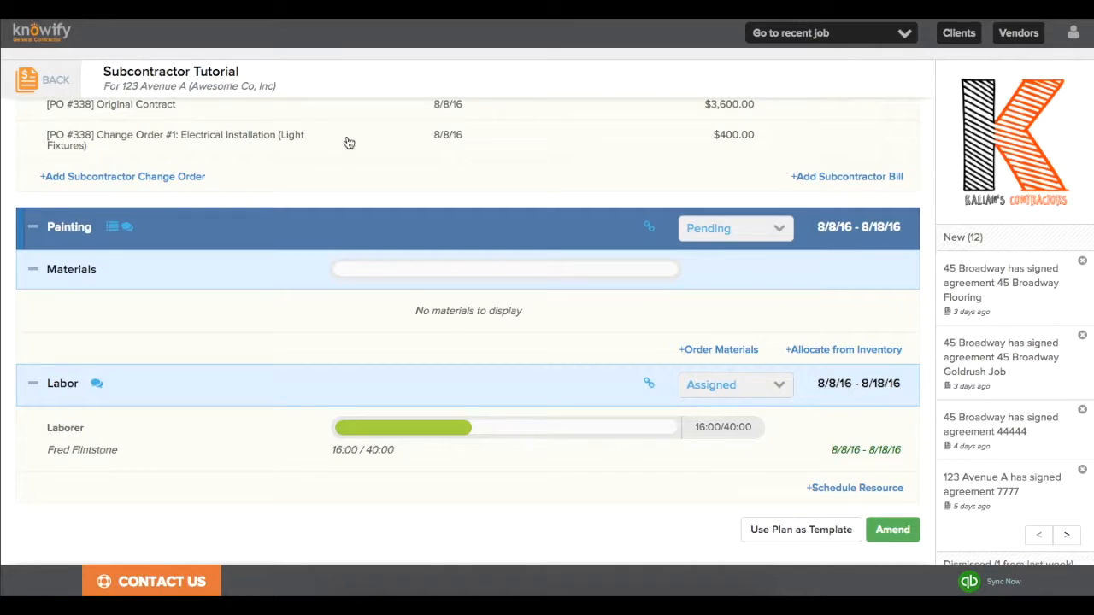
pyautogui.scroll(3, 349, 143)
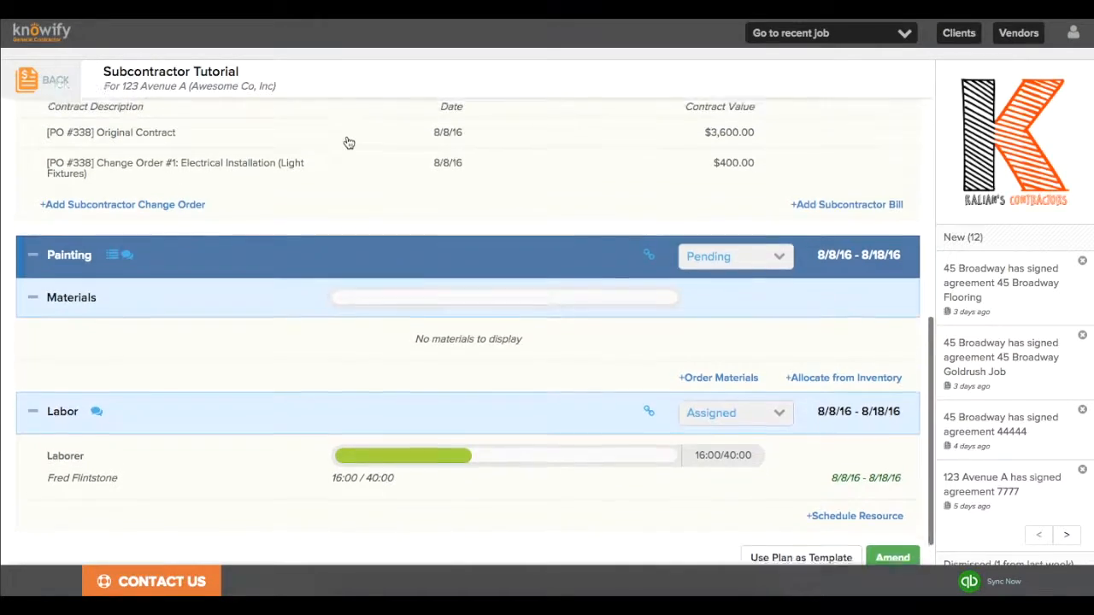
pyautogui.scroll(2, 349, 143)
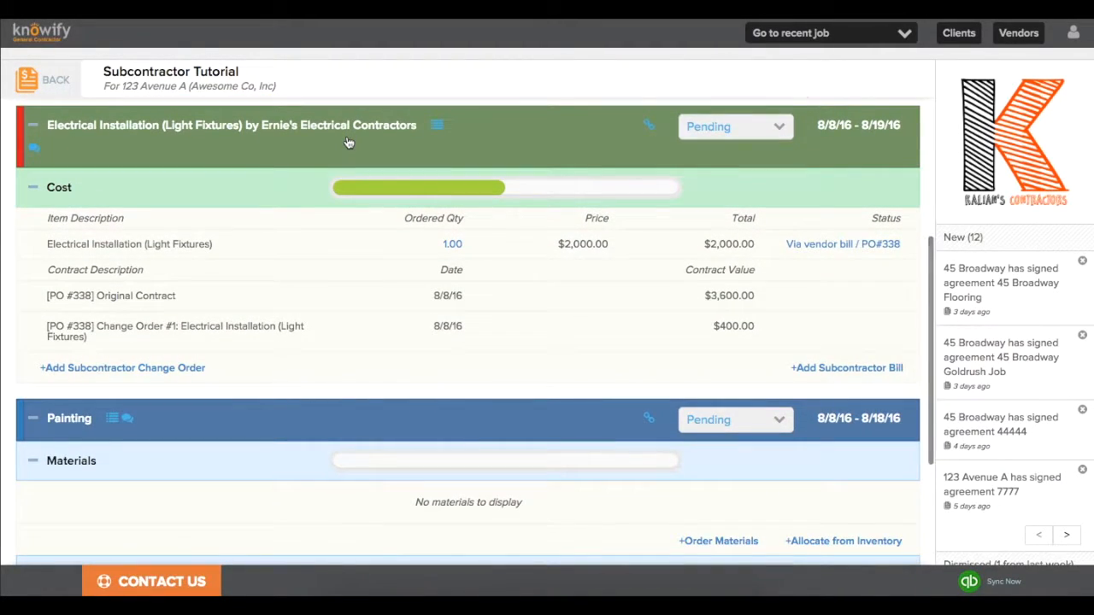
# Start a flexible-spending purchase from John Smith Painting Co. with description and $1,000 value.
pyautogui.click(70, 88)
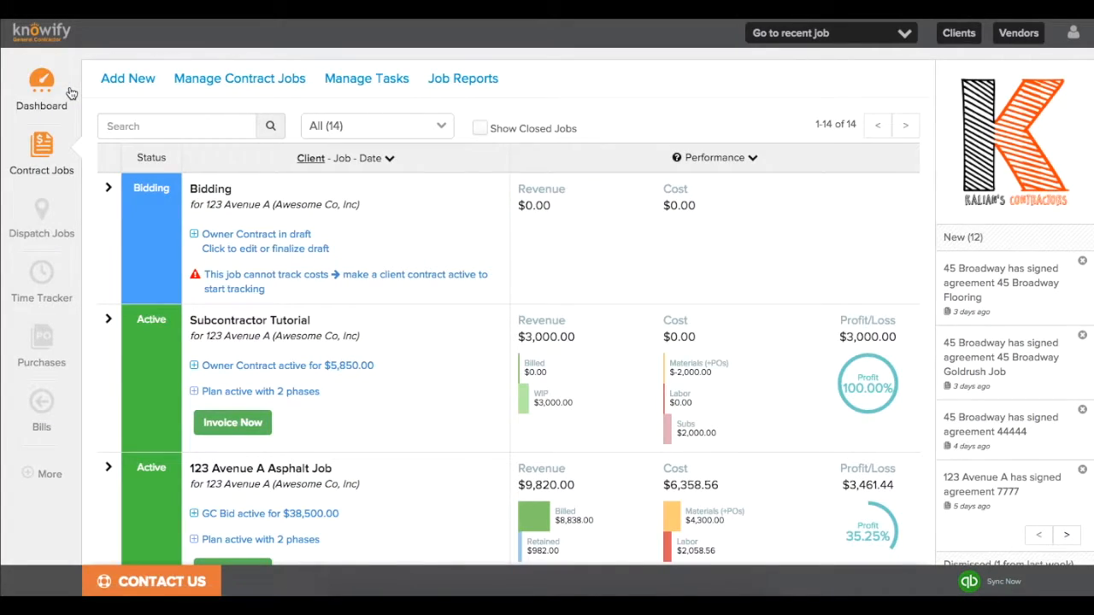
pyautogui.click(53, 358)
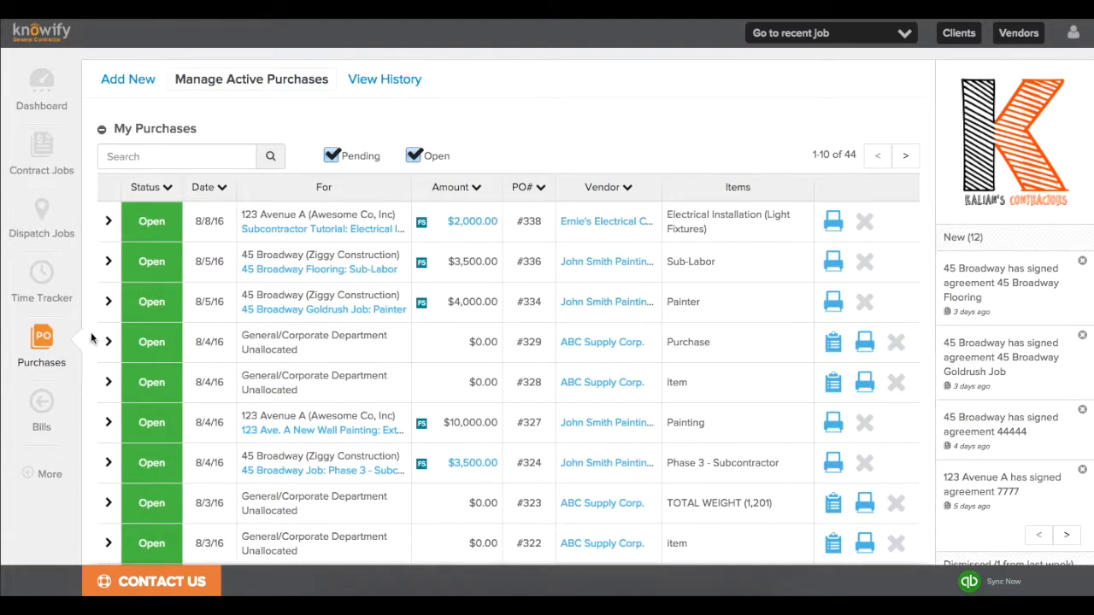
pyautogui.click(132, 82)
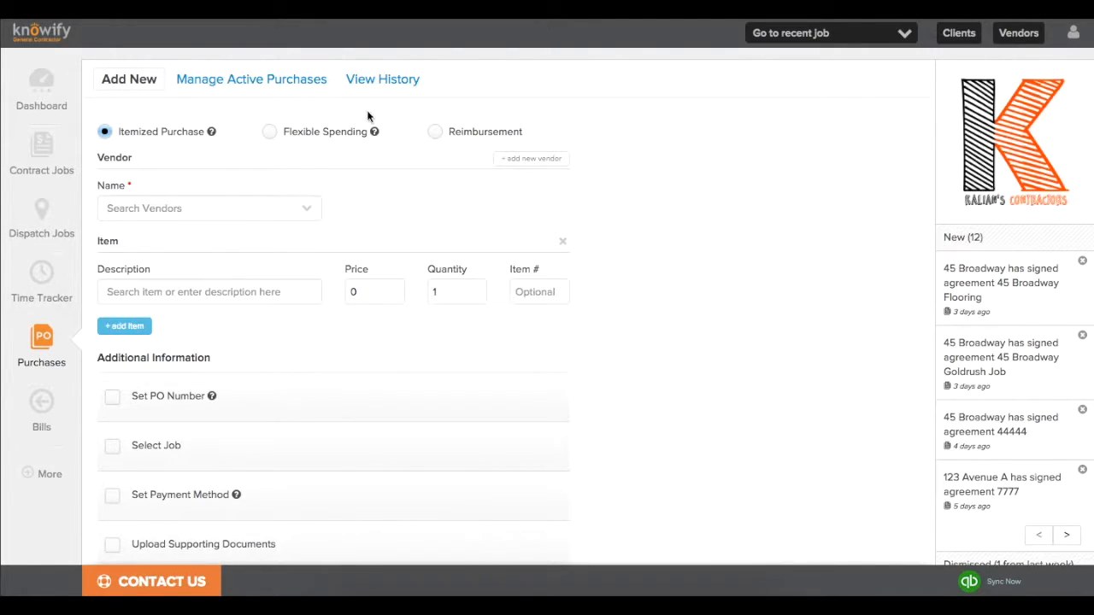
pyautogui.click(269, 134)
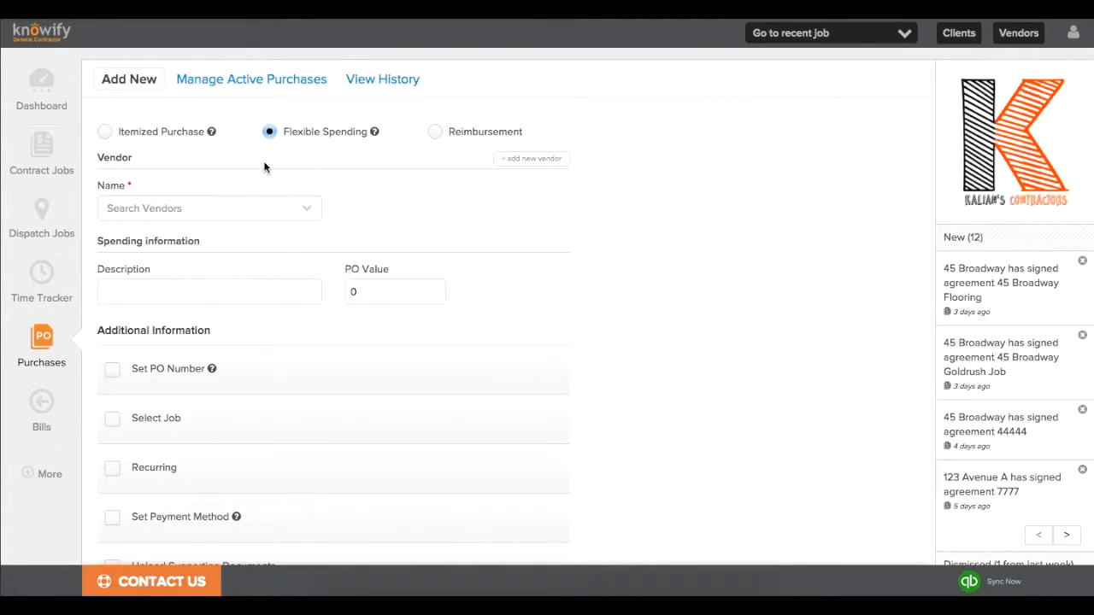
pyautogui.click(243, 209)
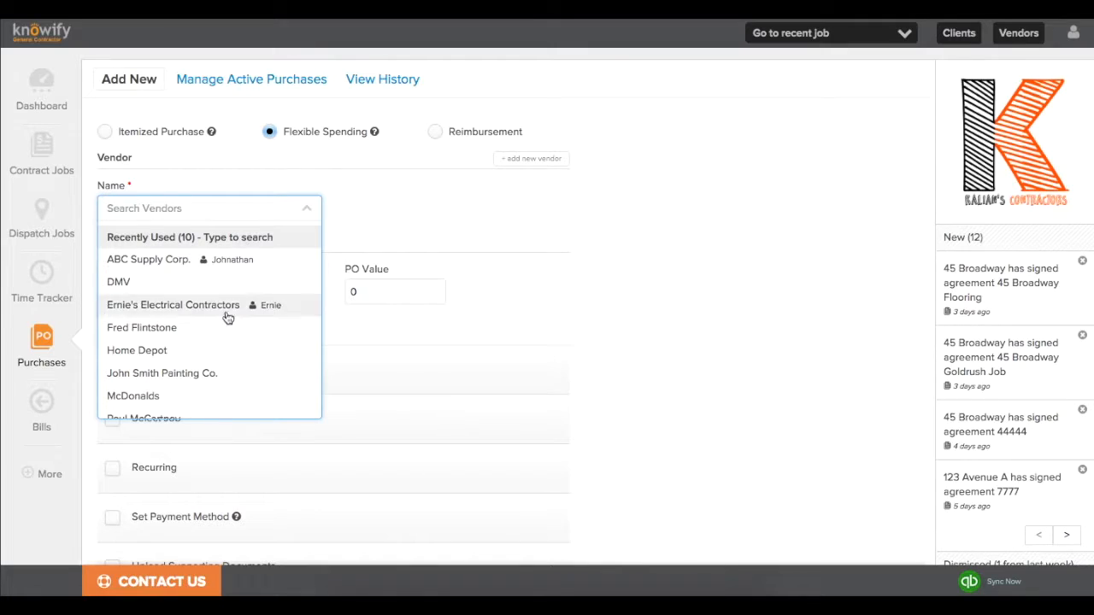
pyautogui.click(213, 373)
pyautogui.click(195, 294)
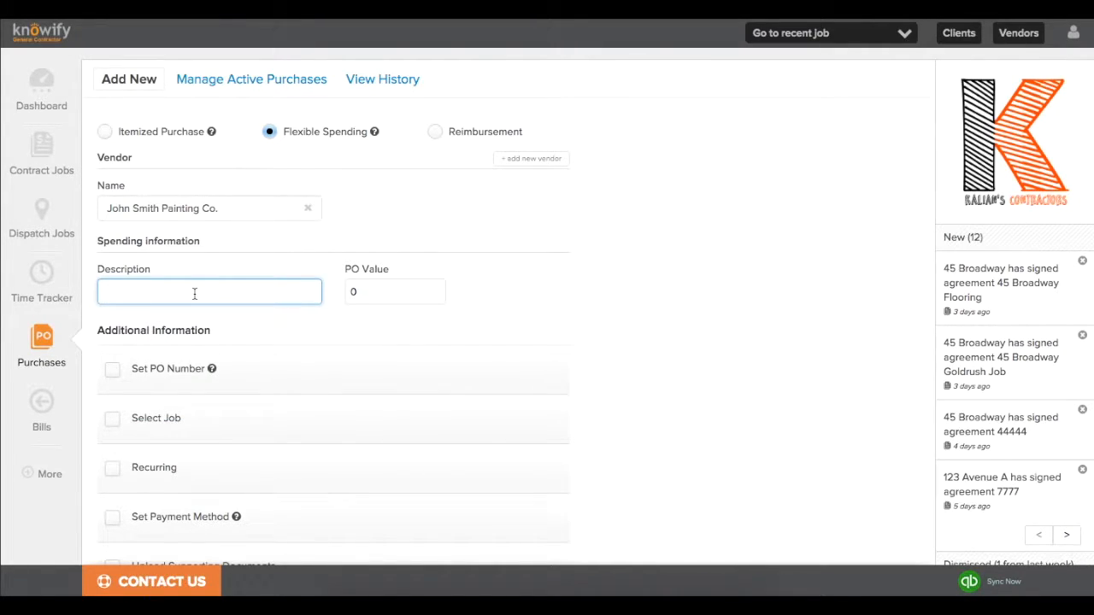
pyautogui.press('Tab')
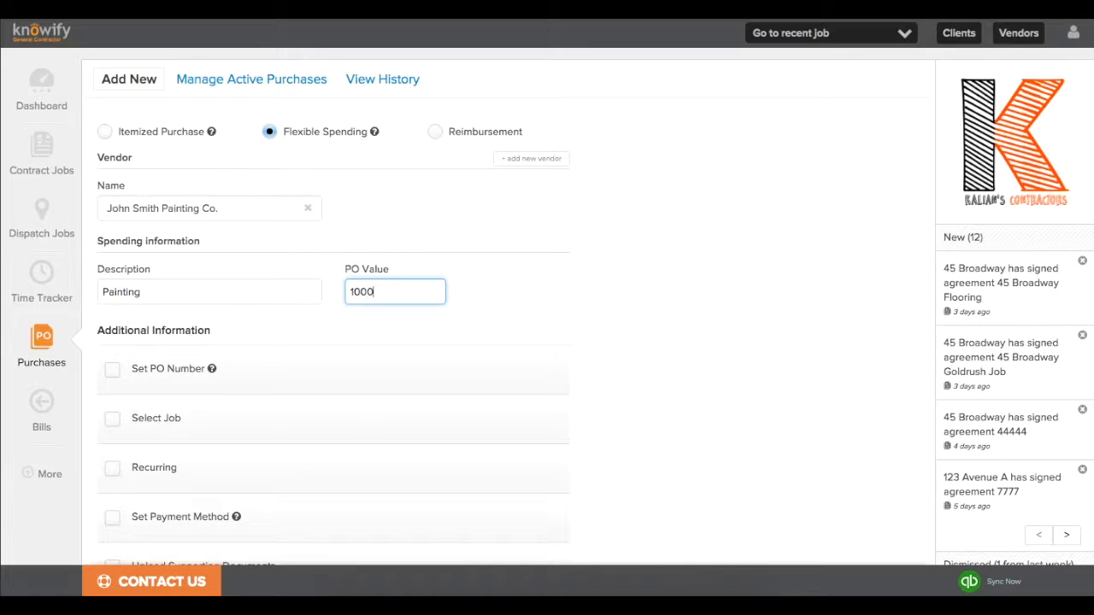
# Link the purchase to the Subcontractor Tutorial Painting task and submit it as PO #339.
pyautogui.scroll(-3, 296, 397)
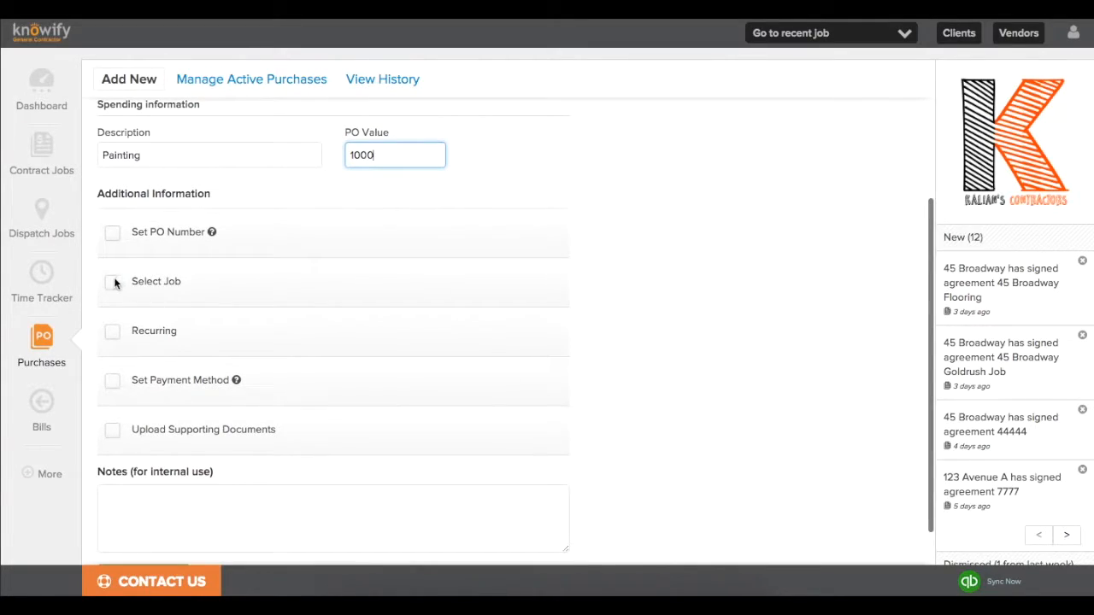
pyautogui.click(114, 282)
pyautogui.click(134, 319)
pyautogui.write('painting')
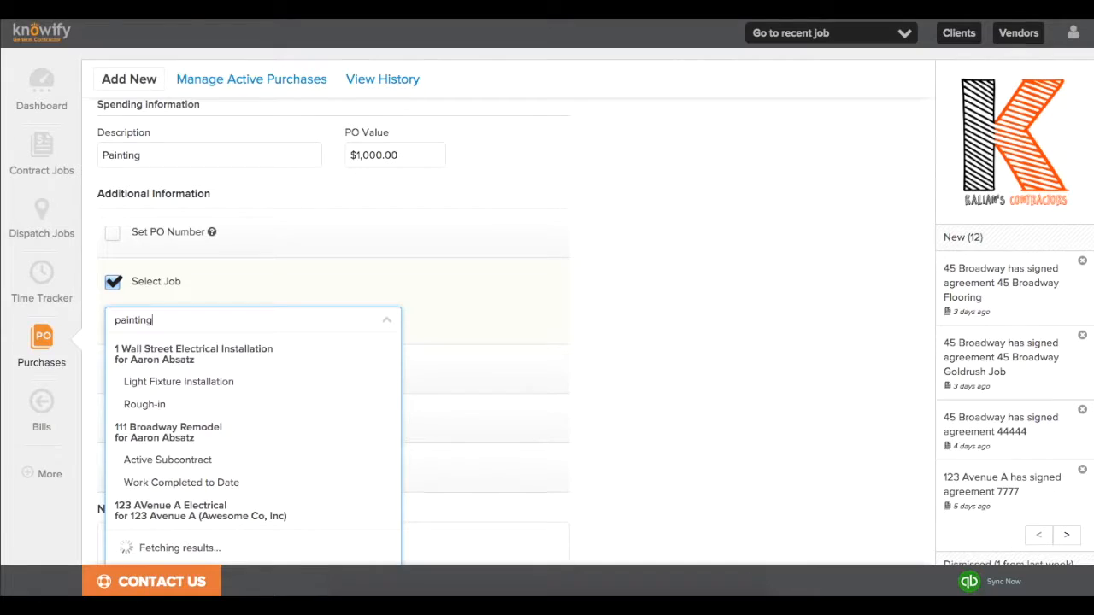
pyautogui.scroll(-10, 165, 461)
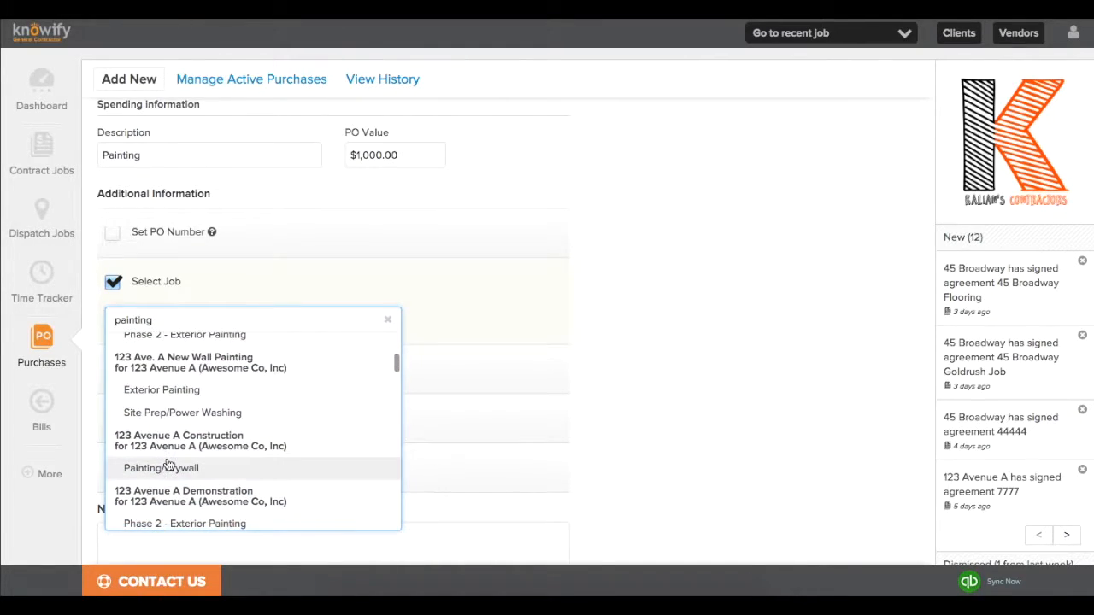
pyautogui.scroll(-5, 167, 464)
pyautogui.click(163, 430)
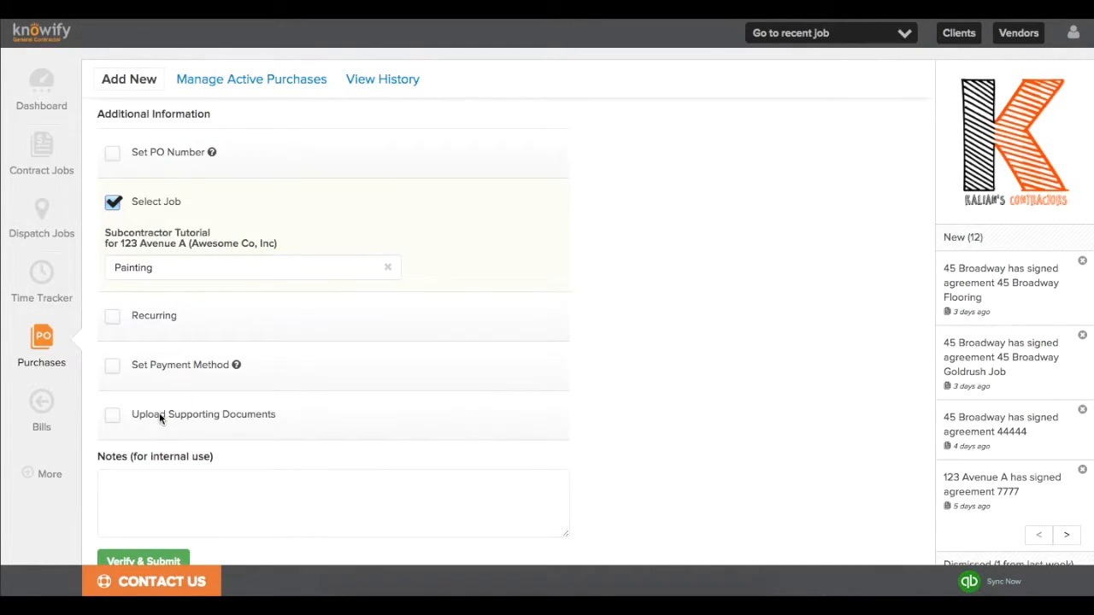
pyautogui.click(120, 556)
pyautogui.click(681, 249)
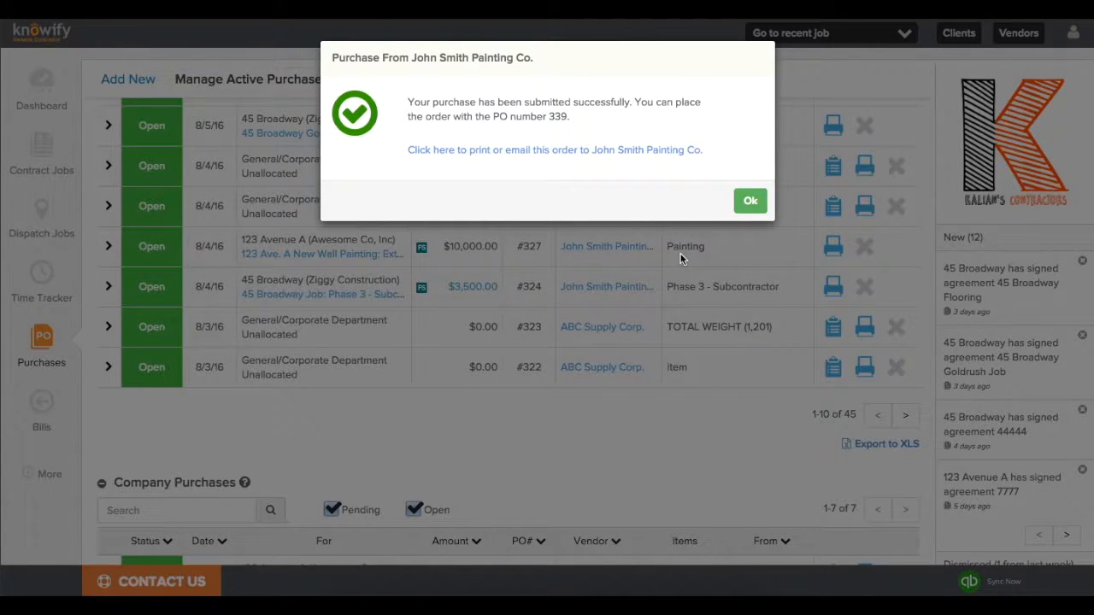
# Add a PO #339 comment describing the work order for exterior painting of the new wall.
pyautogui.click(618, 154)
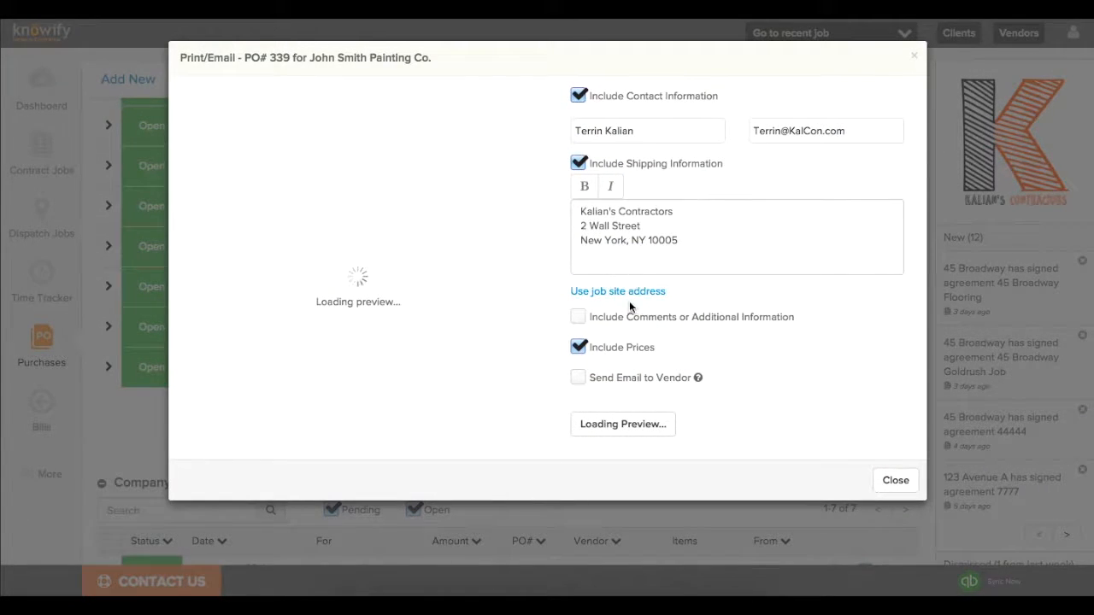
pyautogui.click(579, 317)
pyautogui.click(602, 364)
pyautogui.write('This is a work ord')
pyautogui.write('er for the exterior painting ')
pyautogui.write('of the new wall constructed at 123')
pyautogui.write(' avenue')
pyautogui.press('BackSpace')
pyautogui.write('ue a')
# Ship PO #339 to the job site, email it to the vendor, update the preview, then check PO #338.
pyautogui.click(580, 292)
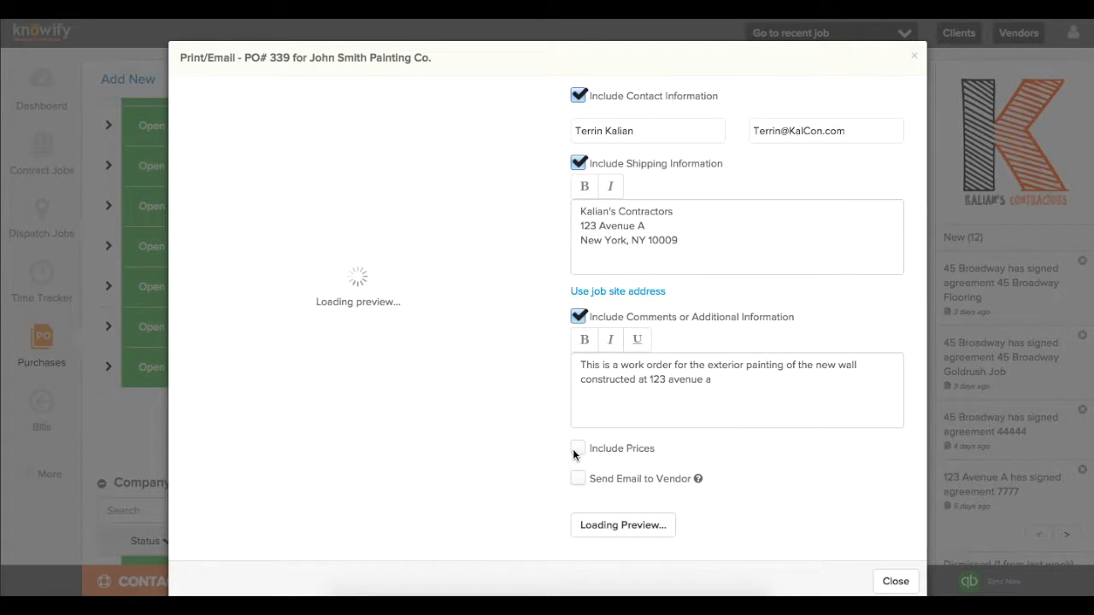
pyautogui.click(579, 479)
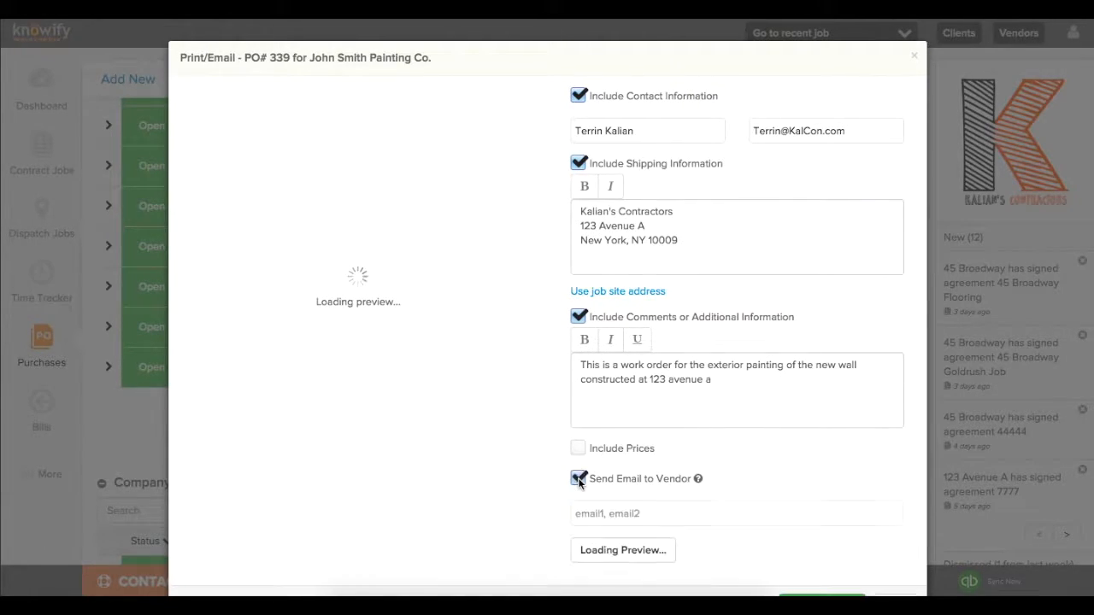
pyautogui.scroll(-2, 579, 481)
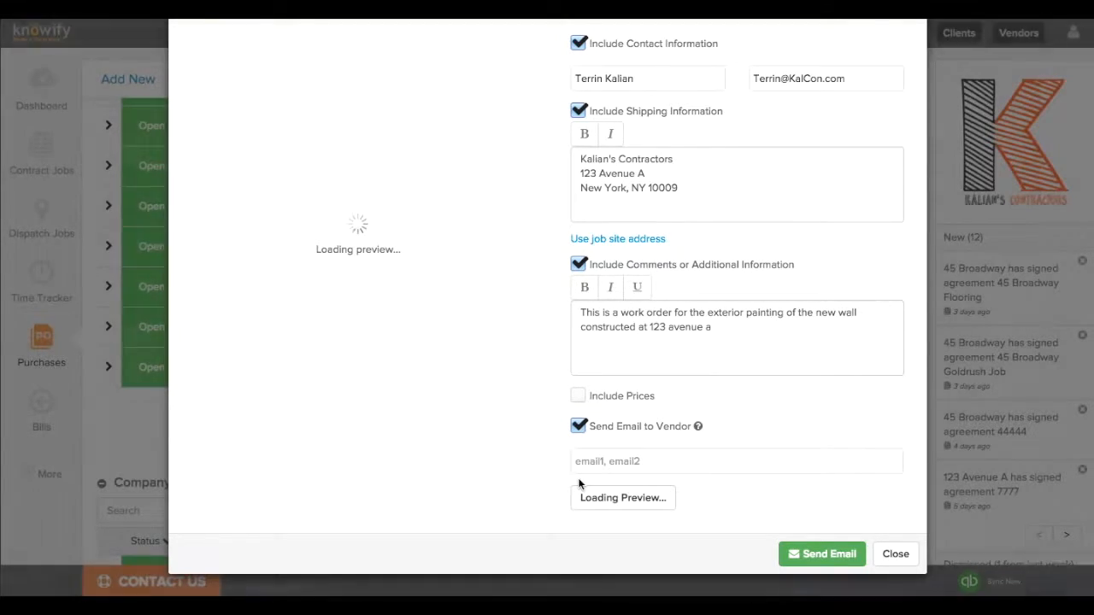
pyautogui.click(632, 499)
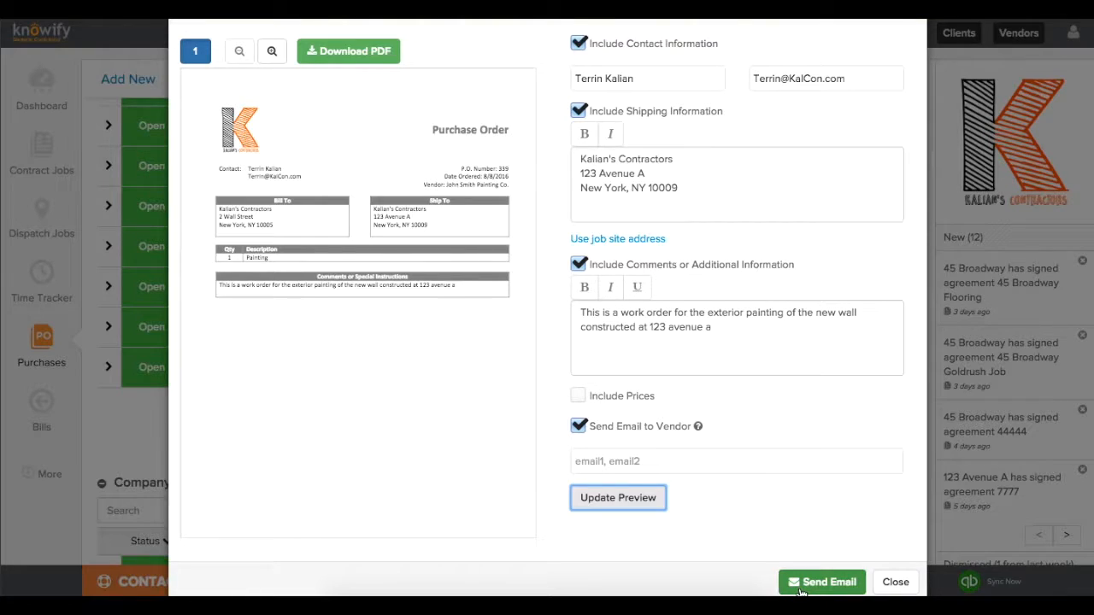
pyautogui.click(893, 583)
pyautogui.scroll(5, 701, 504)
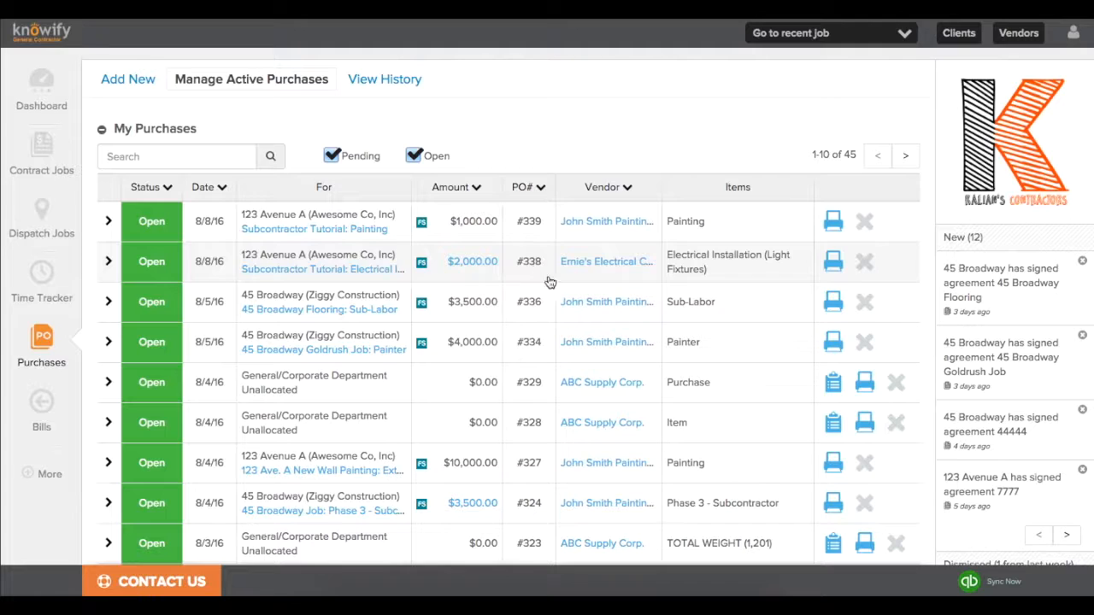
pyautogui.click(834, 261)
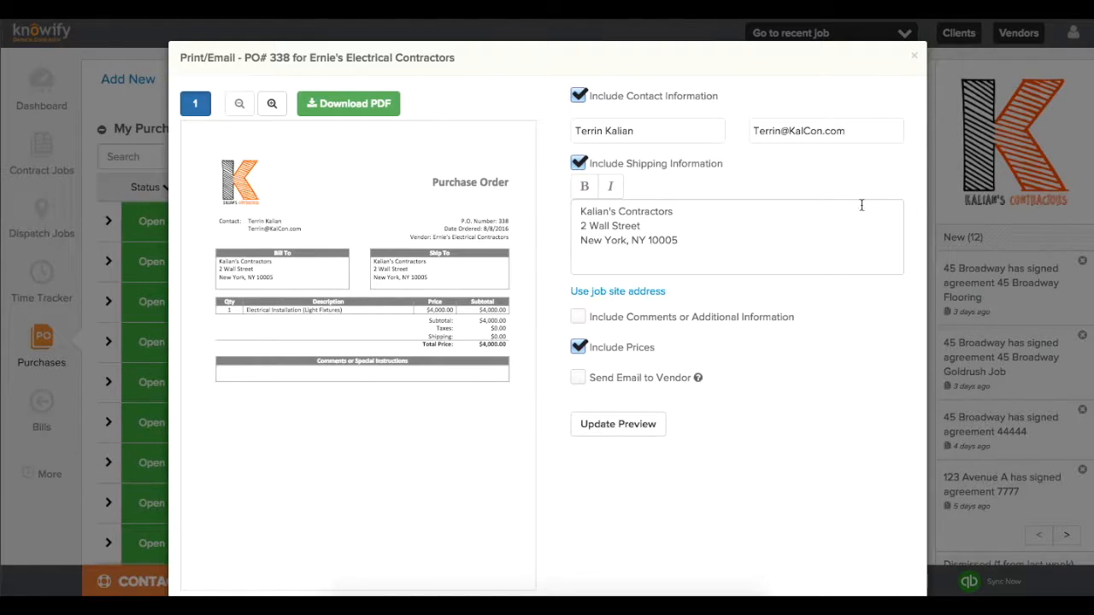
pyautogui.click(915, 58)
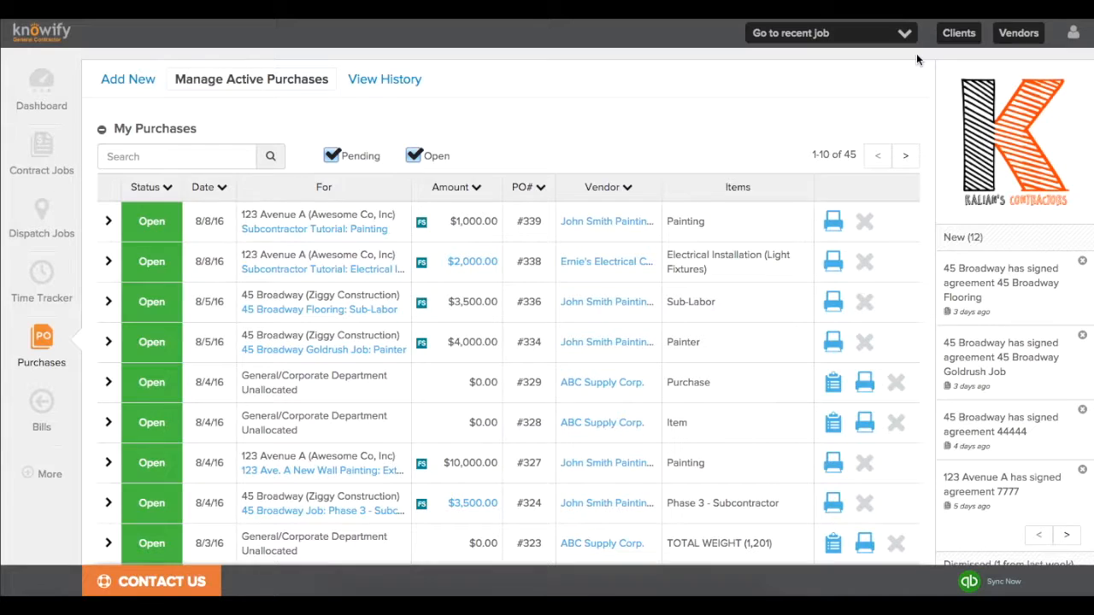
# Reopen Subcontractor Tutorial's Plan & Track to review the $2,000 PO cost and 16:00/40:00 Painting hours.
pyautogui.click(883, 34)
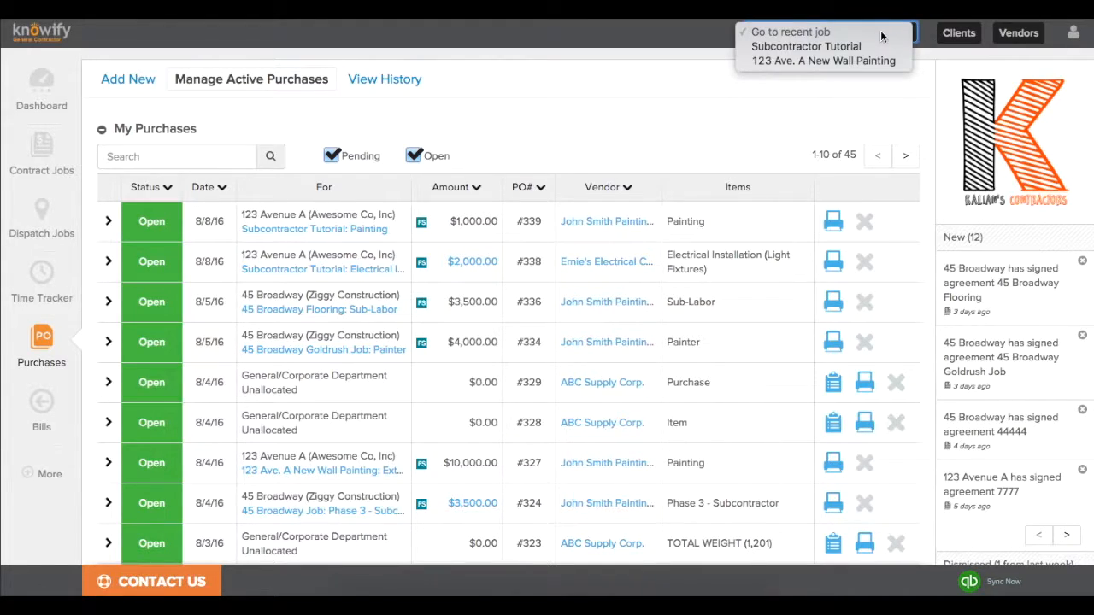
pyautogui.click(880, 48)
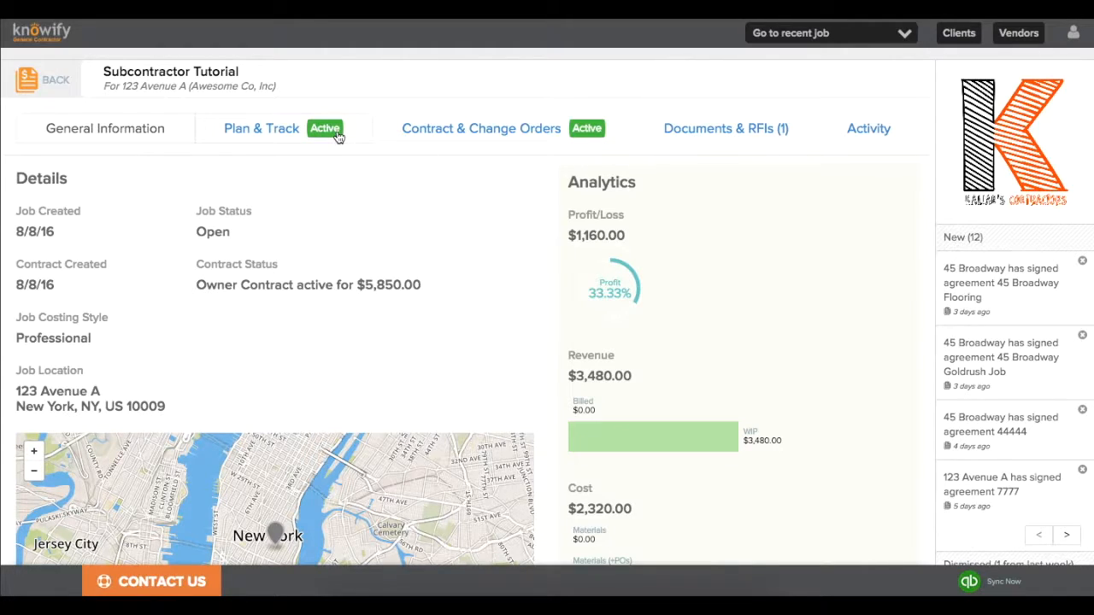
pyautogui.click(339, 137)
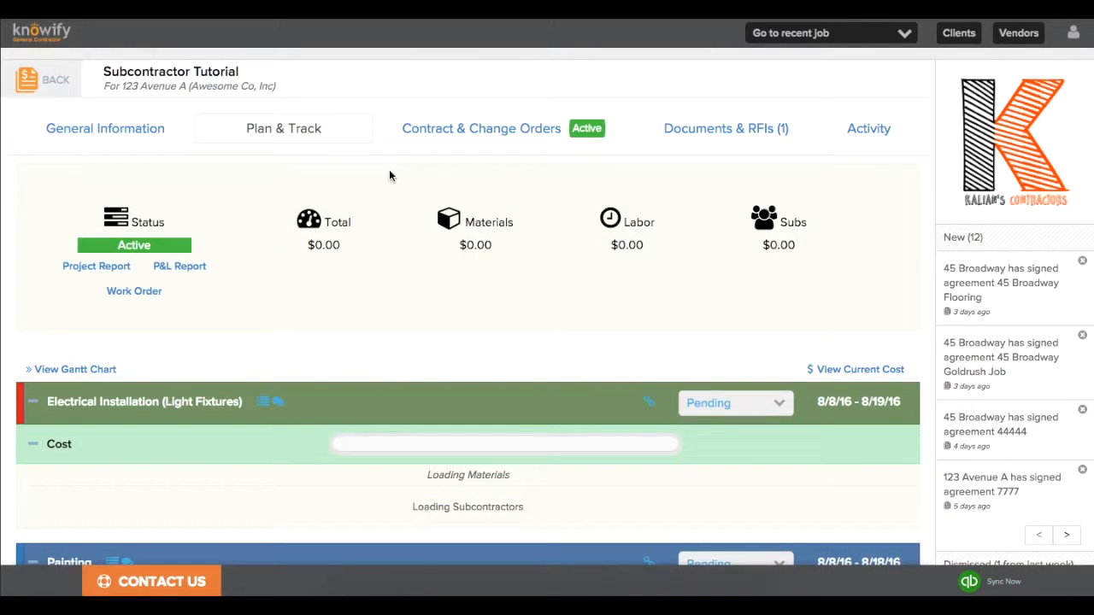
pyautogui.scroll(-3, 389, 175)
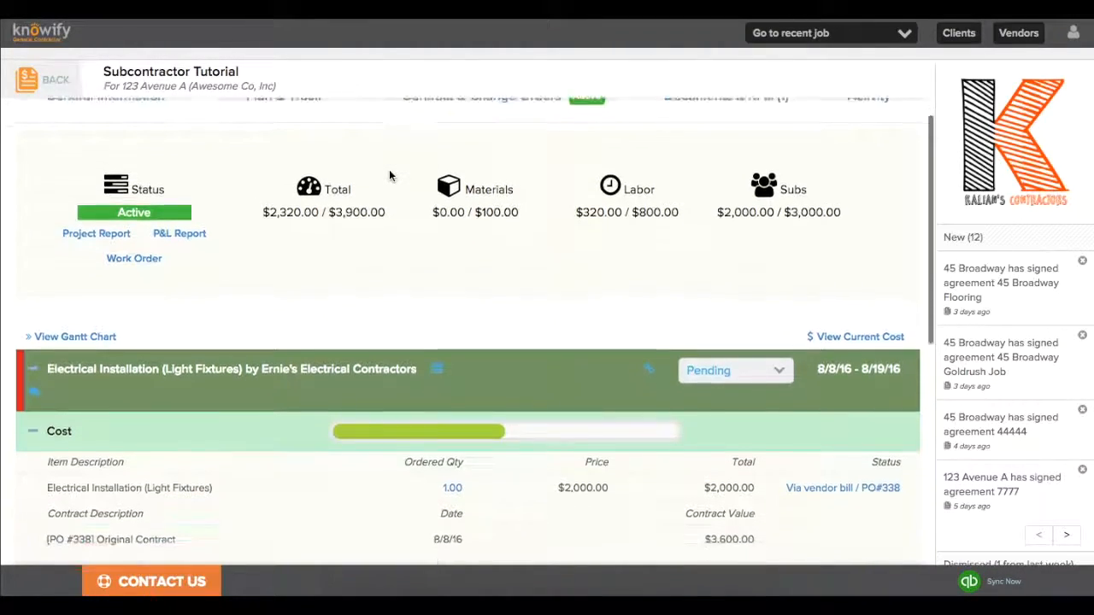
pyautogui.scroll(-3, 389, 175)
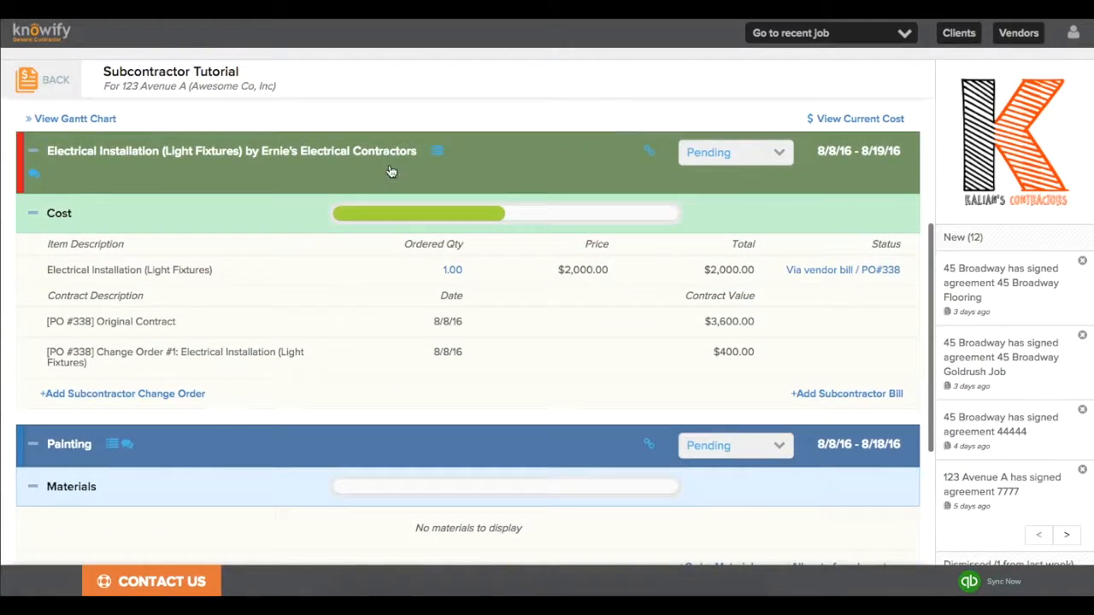
pyautogui.scroll(-3, 389, 171)
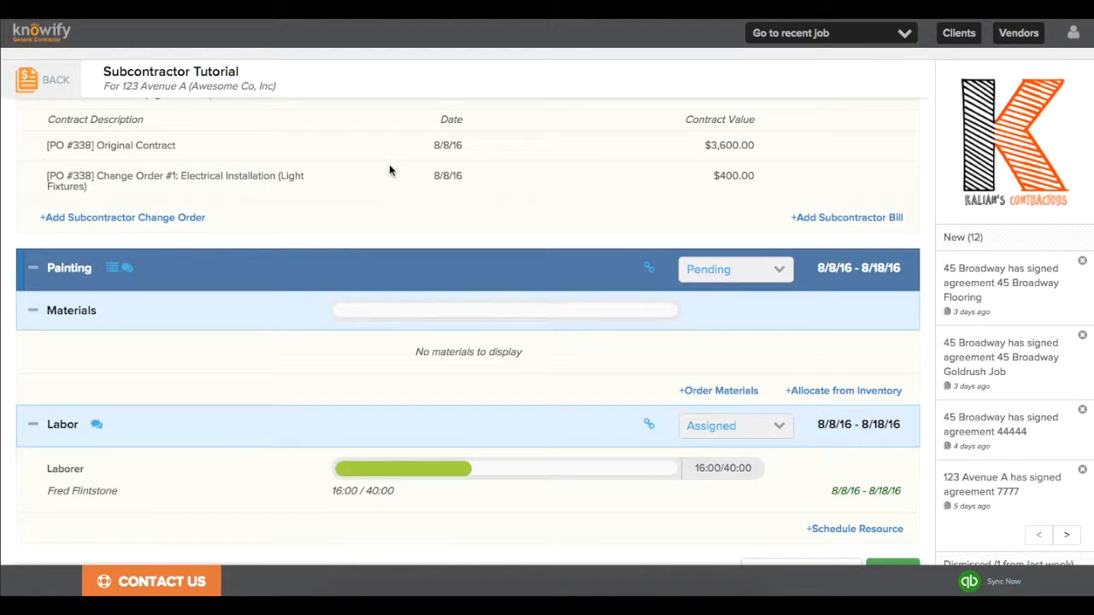
pyautogui.scroll(7, 389, 170)
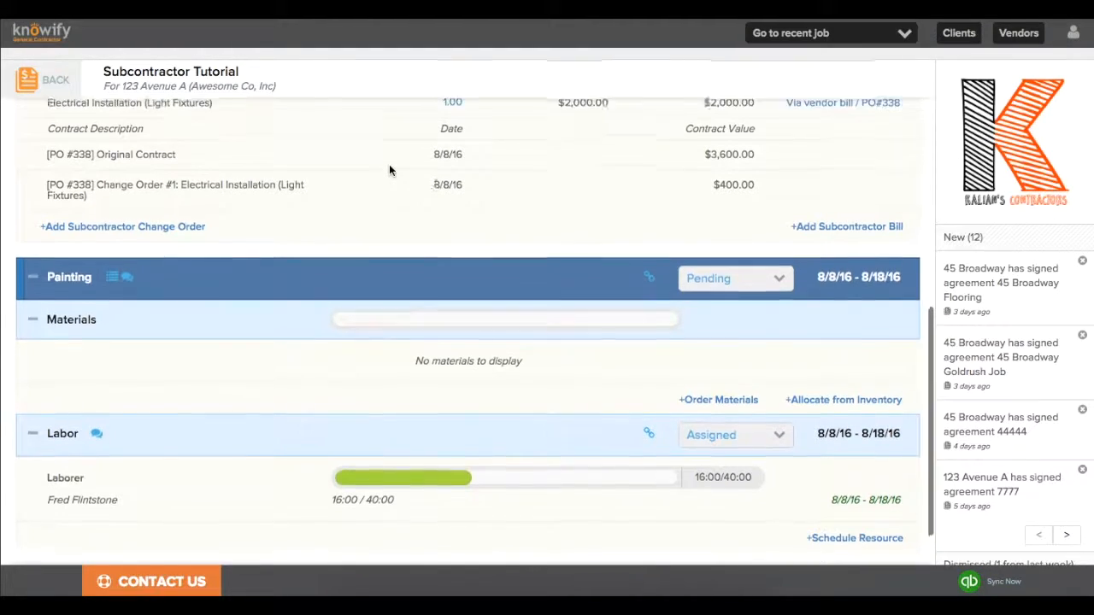